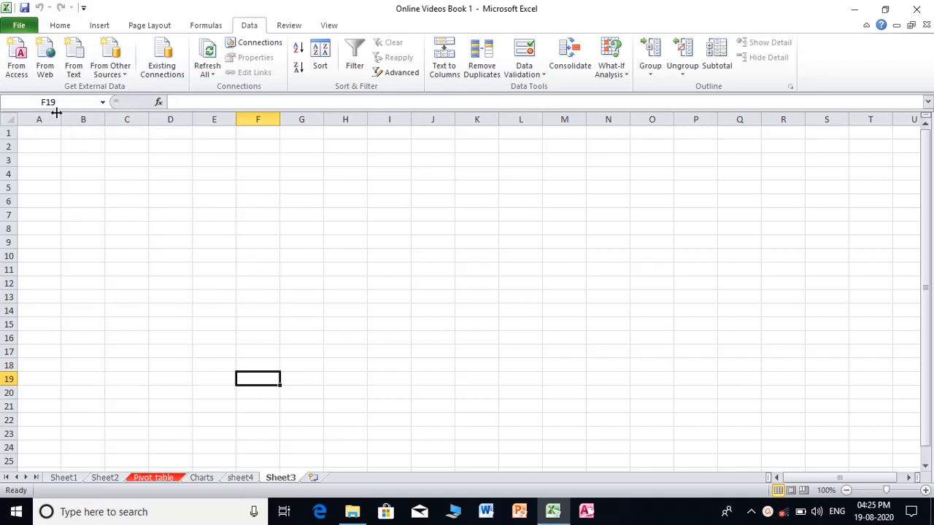
Import the Database1 Access database from the Documents folder as a table into the existing worksheet at cell F19.
left_click(22, 65)
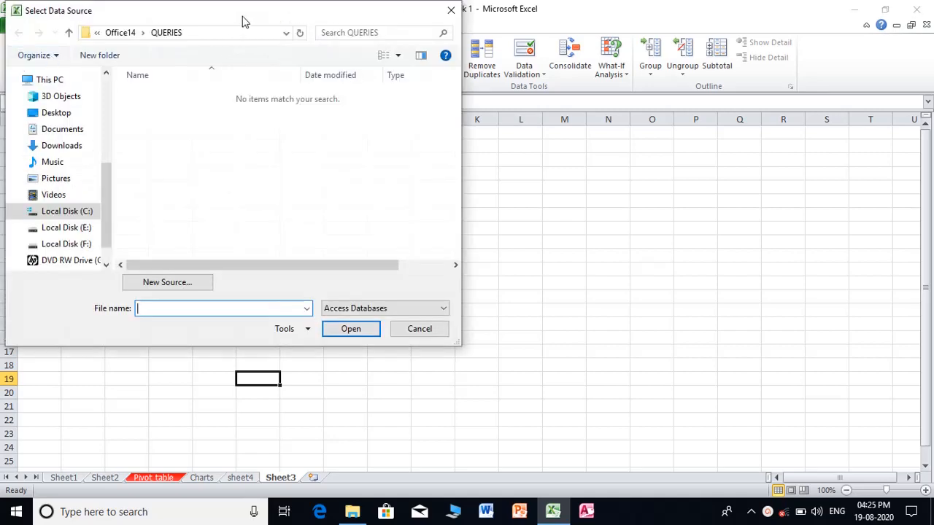
left_click_drag(244, 22, 387, 68)
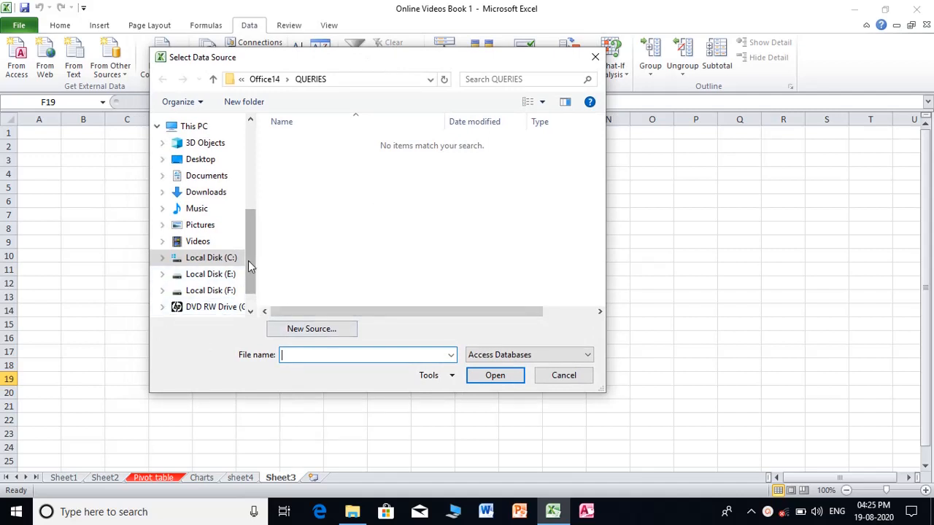
left_click_drag(249, 260, 255, 244)
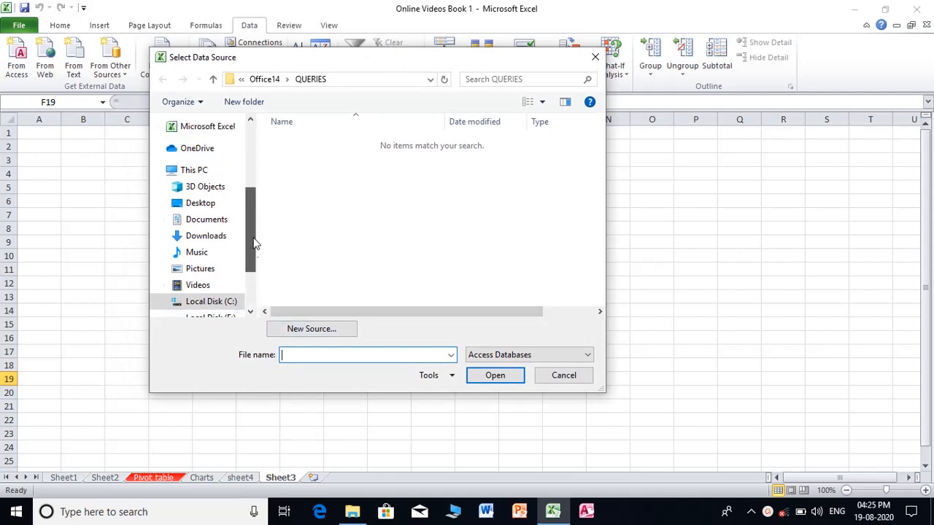
left_click(211, 221)
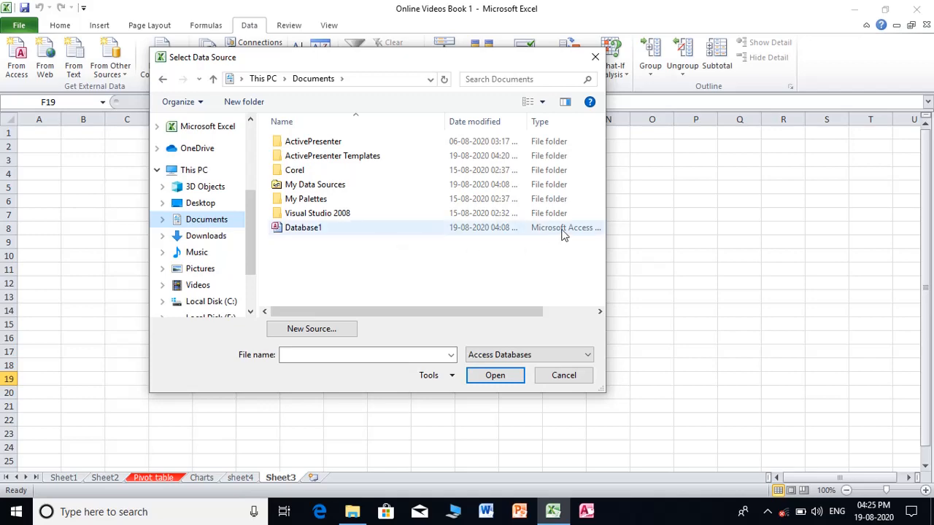
left_click(470, 226)
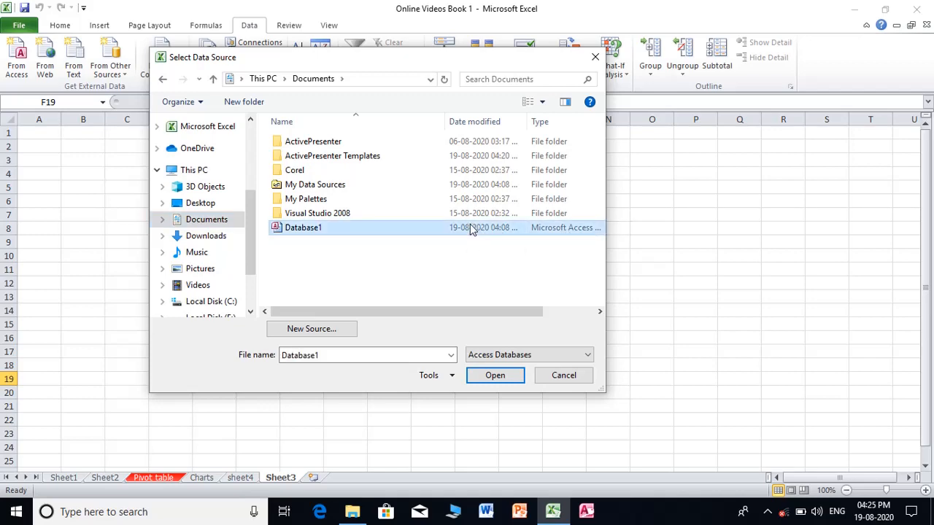
left_click(486, 382)
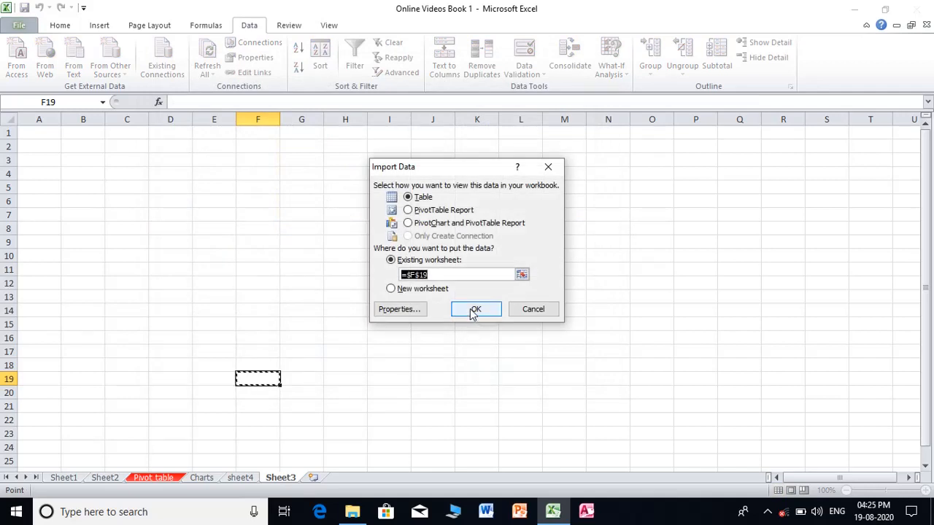
left_click(471, 310)
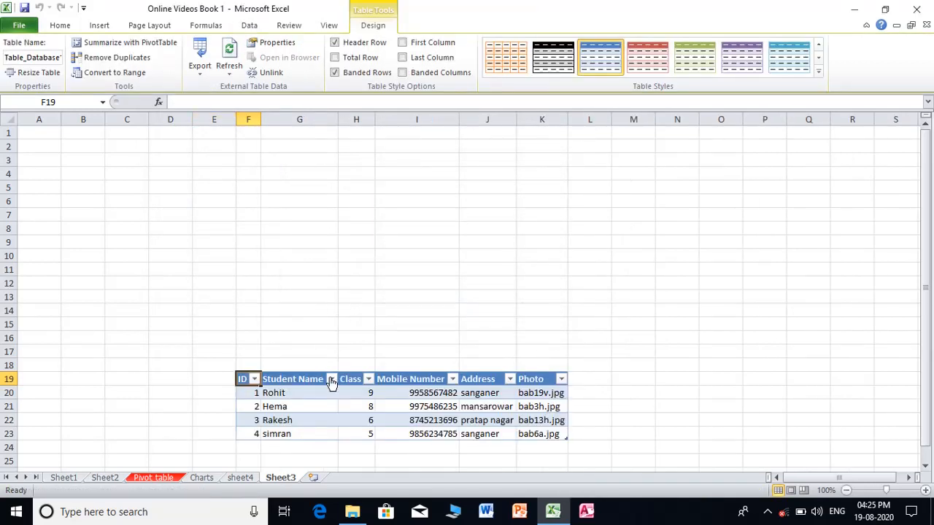
Look at the New Web Query import dialog and close it without importing.
left_click(330, 297)
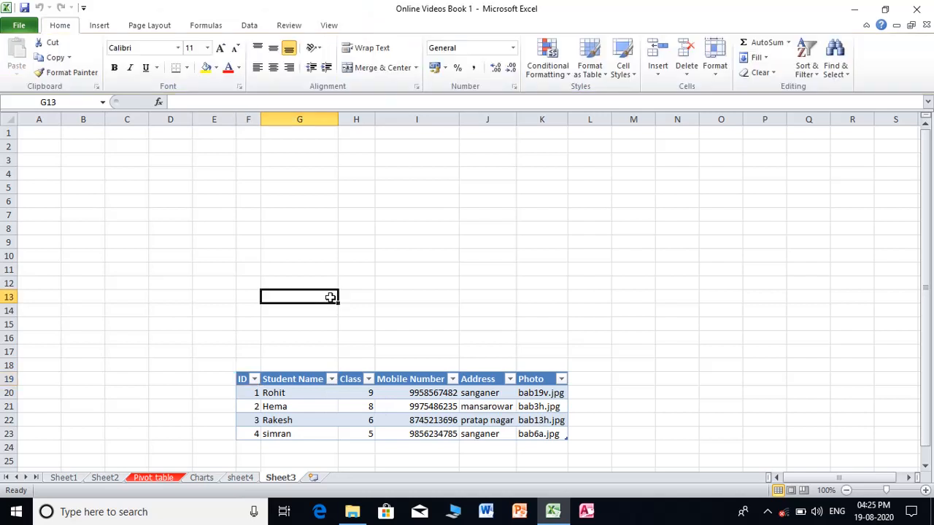
left_click(249, 26)
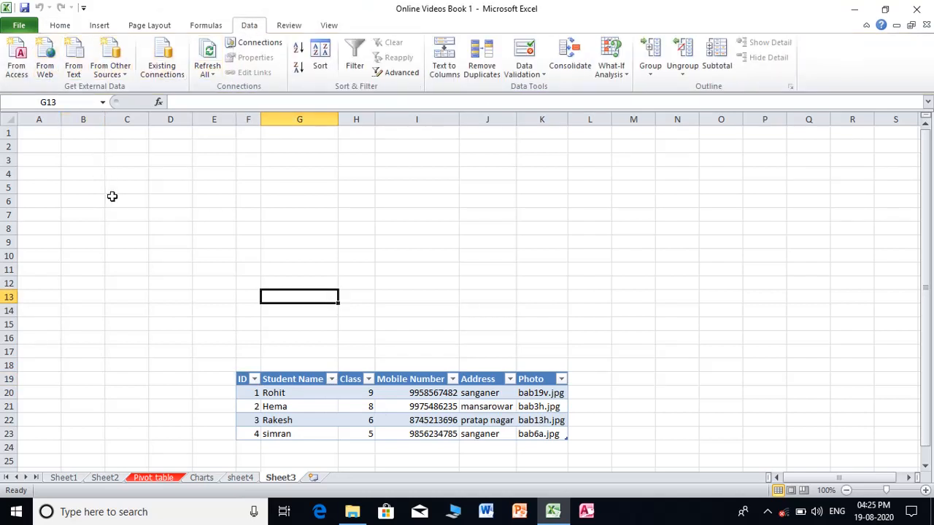
left_click(44, 62)
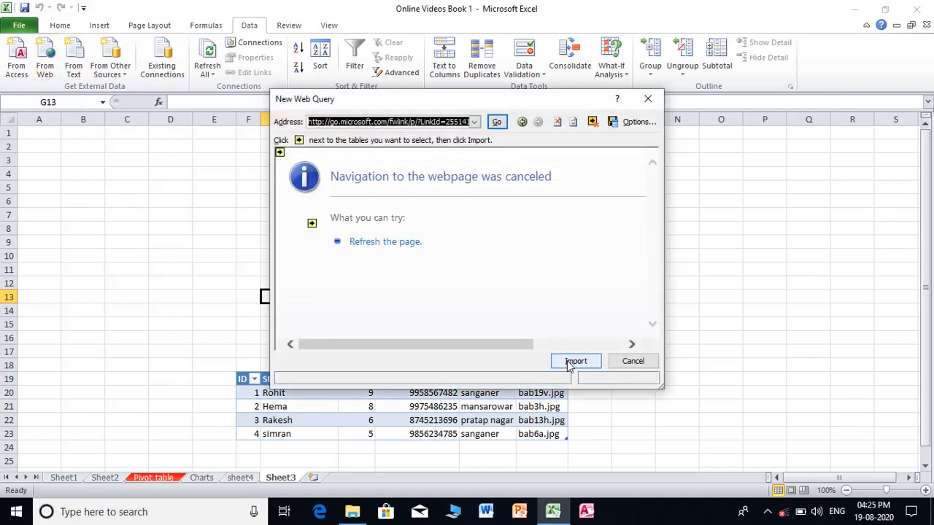
left_click(633, 365)
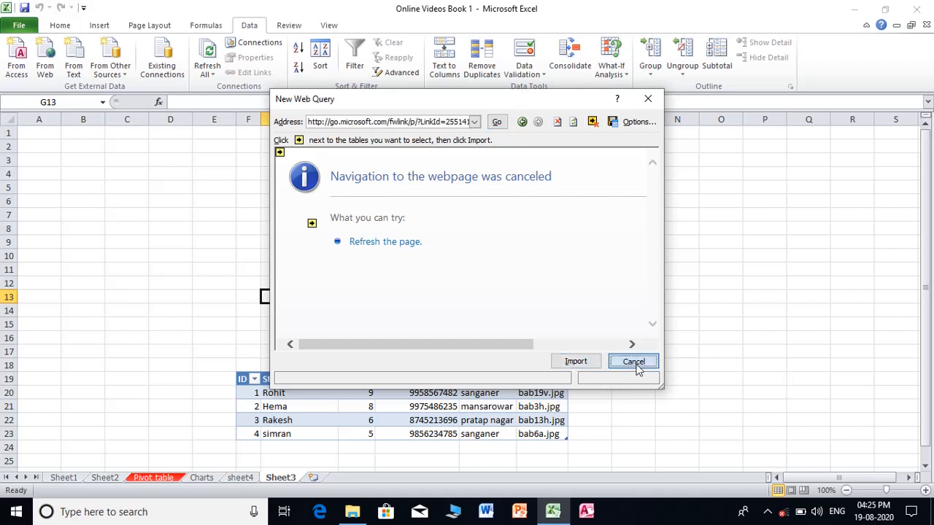
Import the text file mohit from Documents as fixed-width data with General column format at cell F6 of the existing worksheet.
left_click(250, 201)
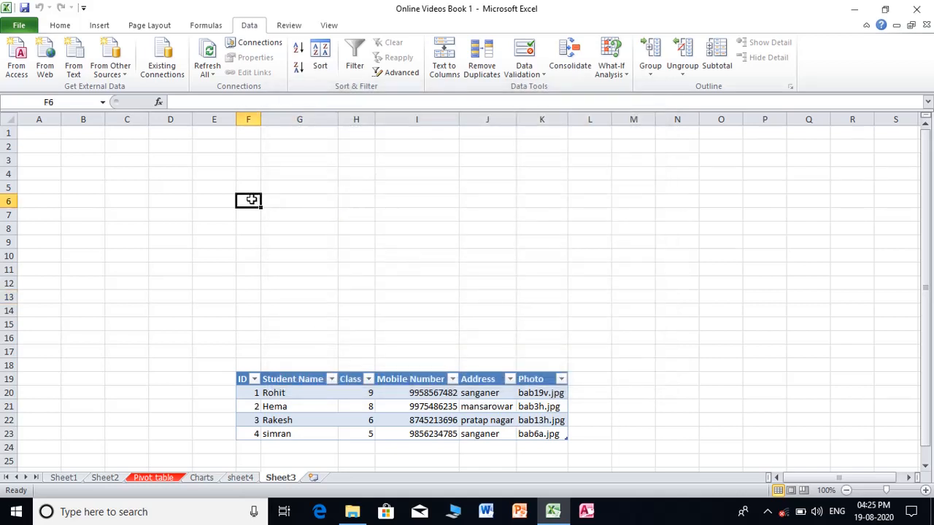
left_click(81, 67)
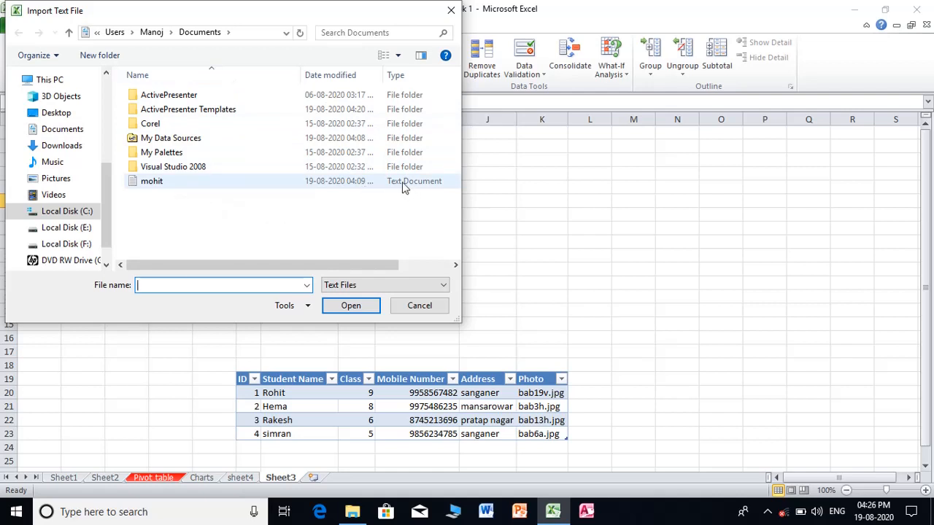
left_click(221, 184)
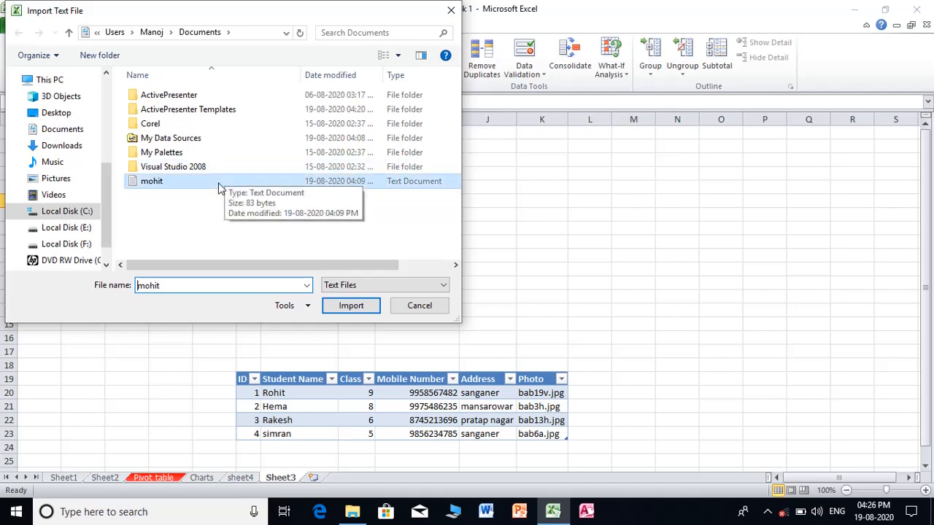
left_click(349, 305)
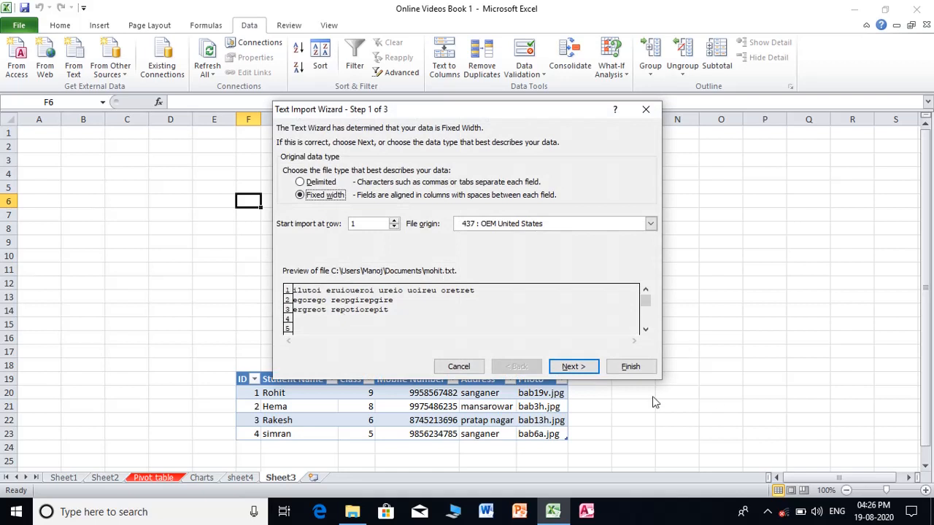
left_click(572, 367)
left_click(573, 367)
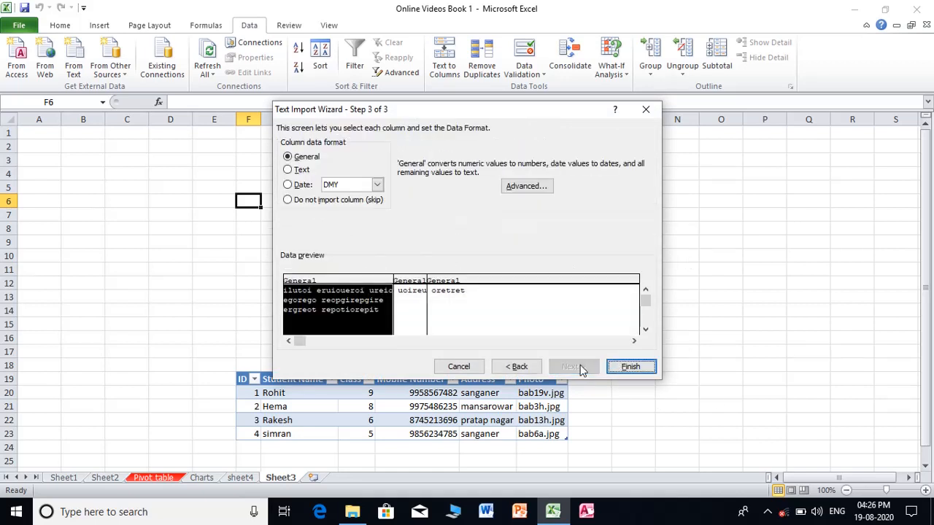
left_click(630, 367)
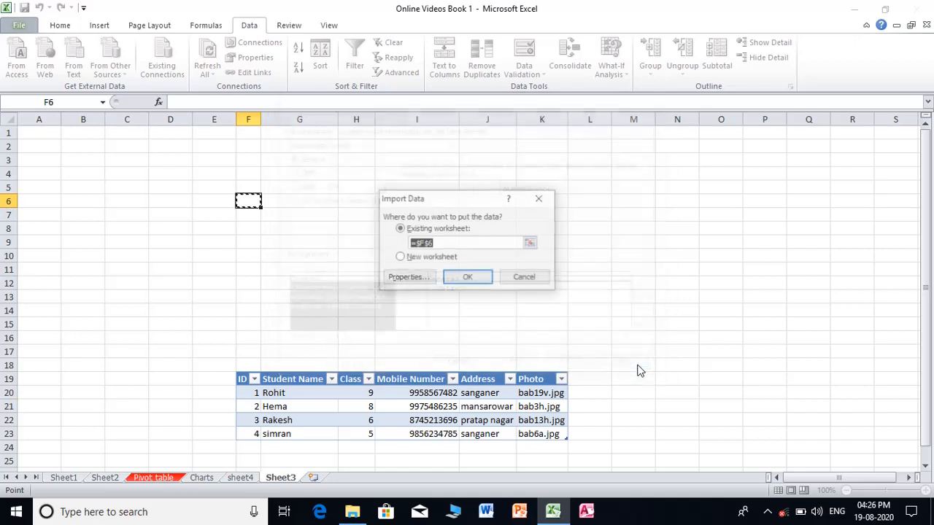
left_click(473, 277)
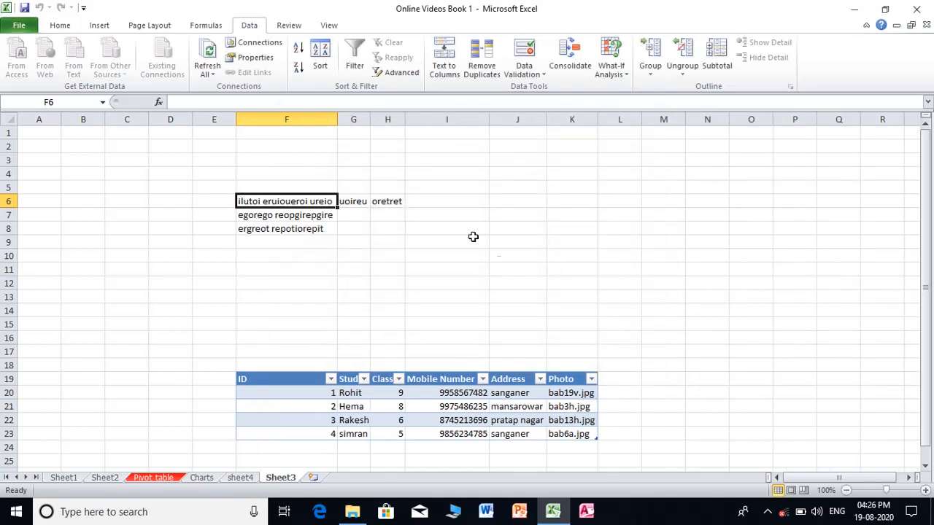
Examine the server connection settings for importing from SQL Server and from Analysis Services, closing each without connecting.
left_click(340, 272)
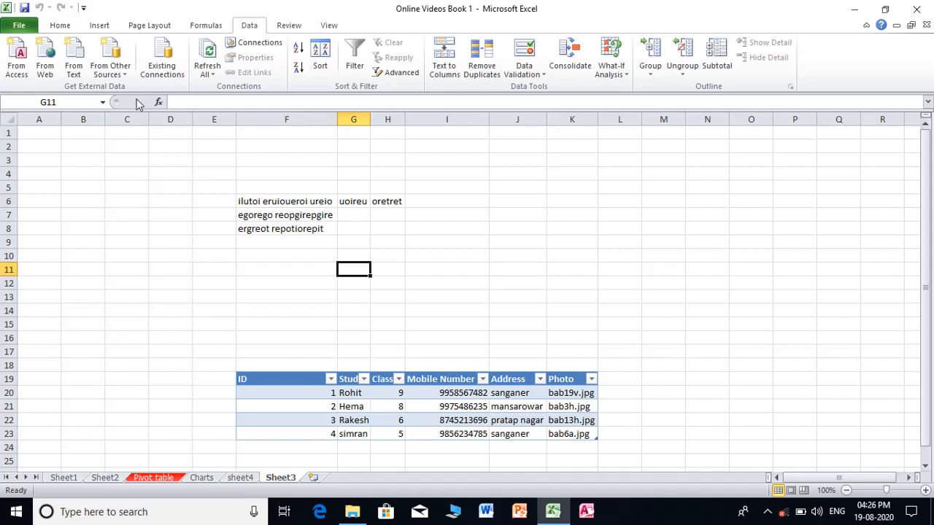
left_click(124, 67)
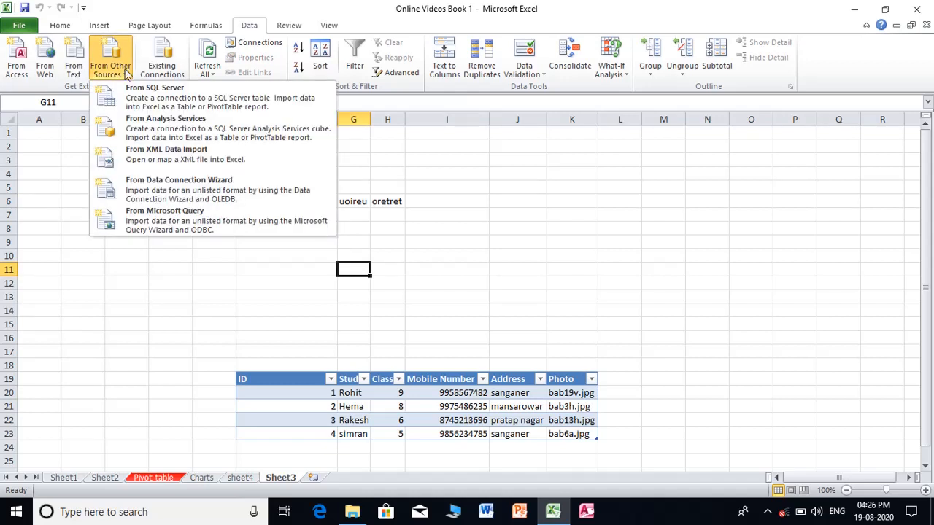
left_click(173, 102)
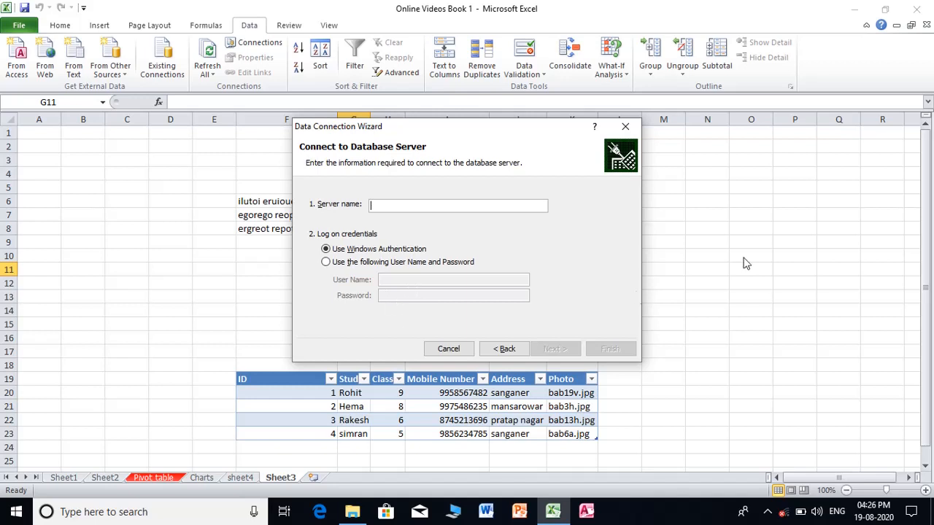
left_click(626, 129)
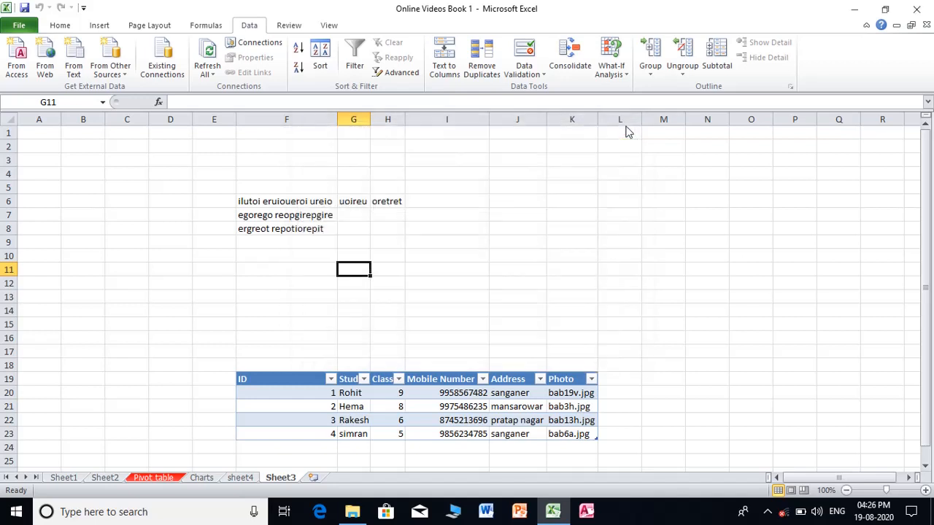
left_click(124, 73)
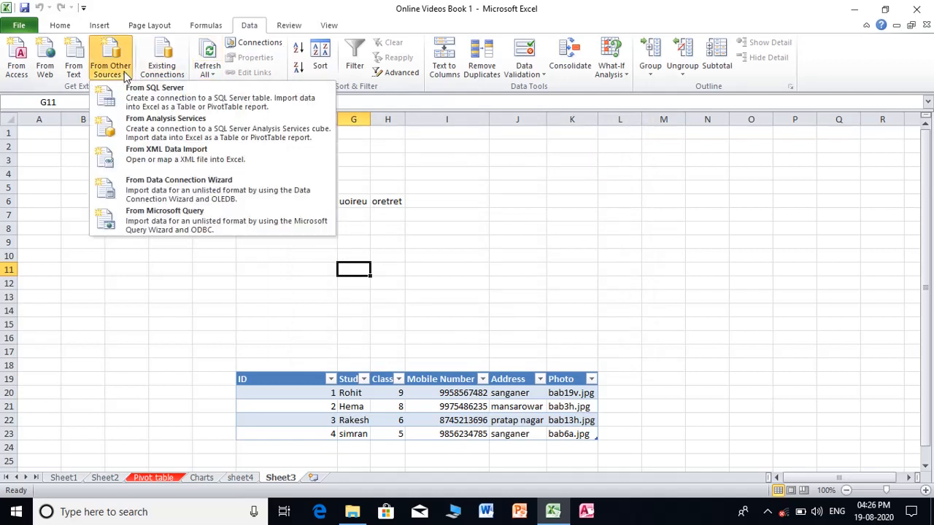
left_click(151, 130)
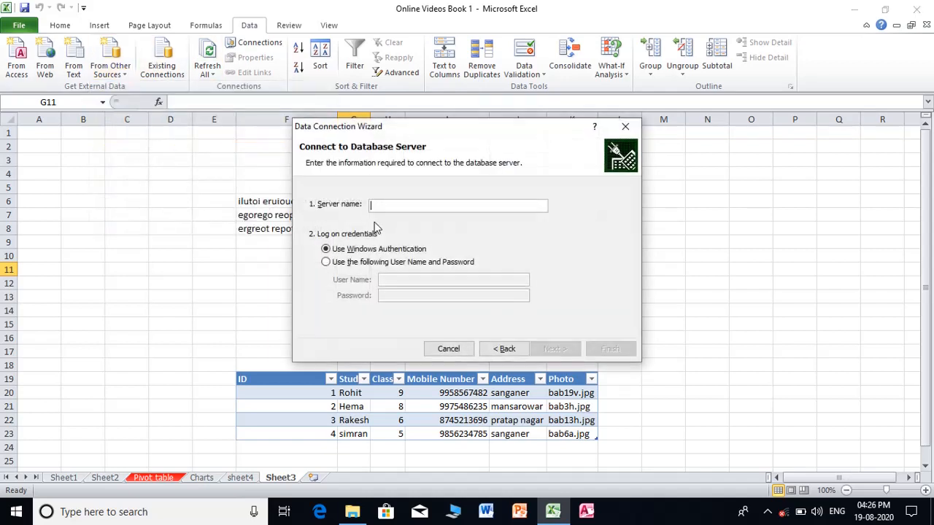
left_click(626, 128)
Review the list of existing data connections and close it without opening one.
left_click(171, 254)
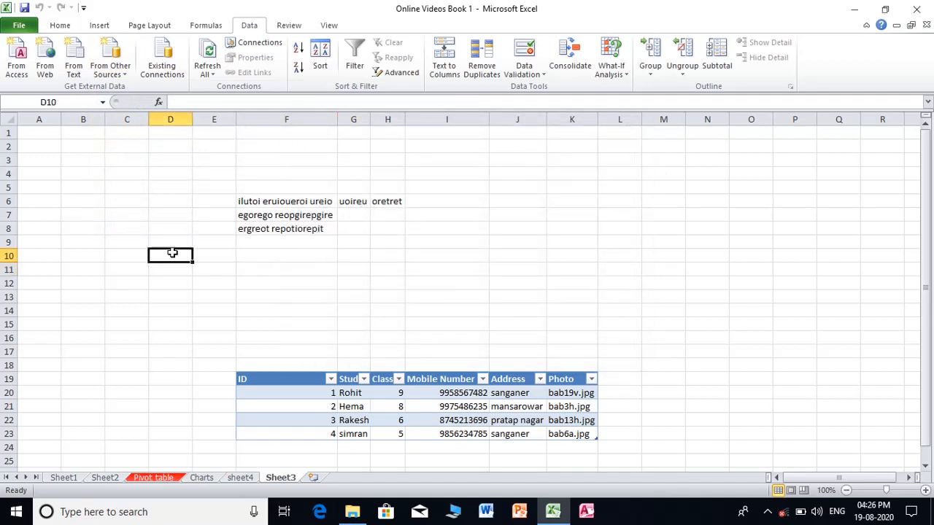
left_click(166, 76)
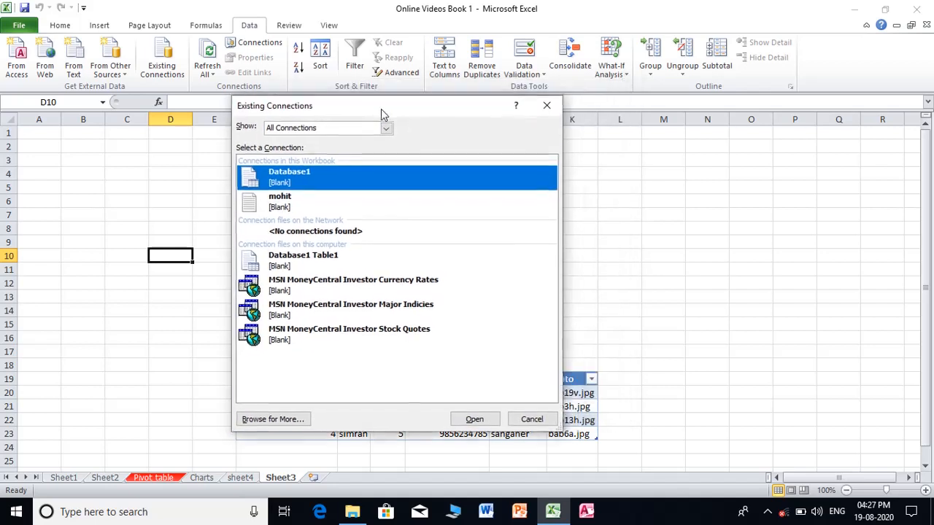
left_click_drag(453, 90, 381, 109)
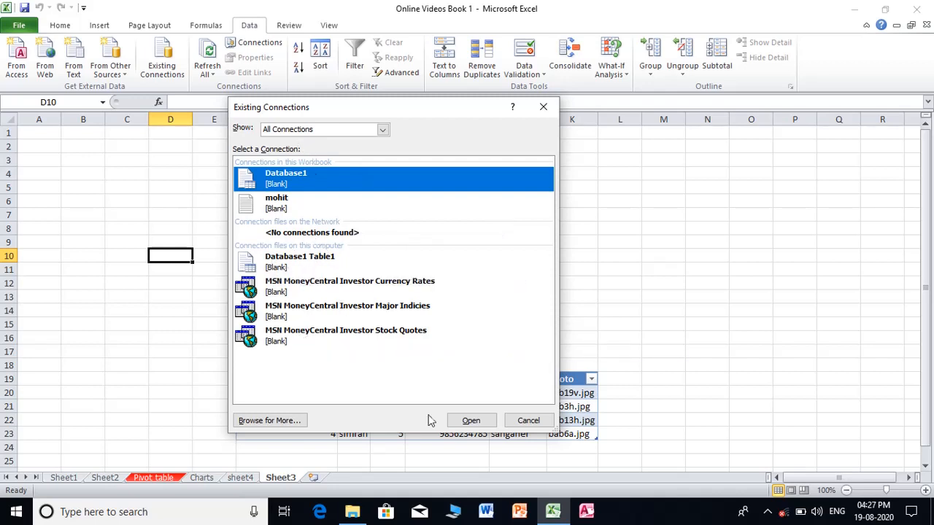
left_click(528, 420)
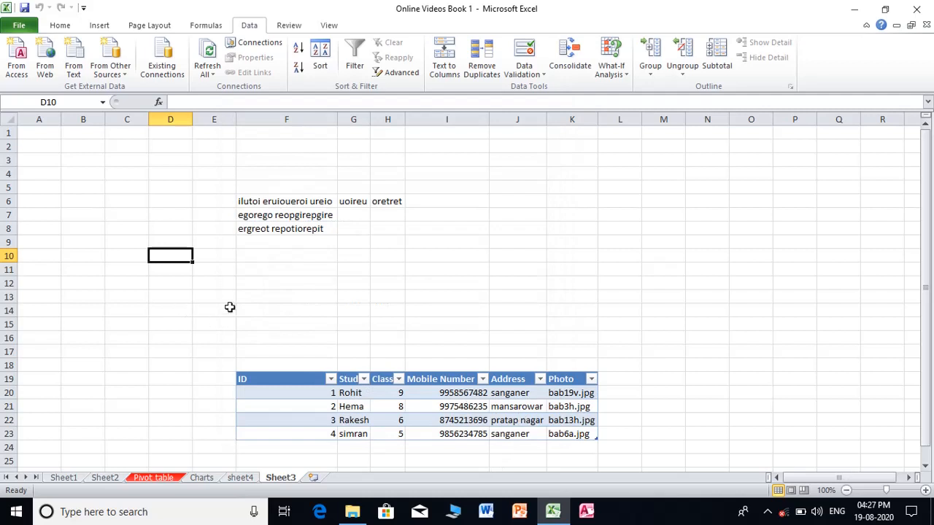
Review the Workbook Connections dialog and the available Refresh All options without changing or refreshing anything.
left_click(253, 306)
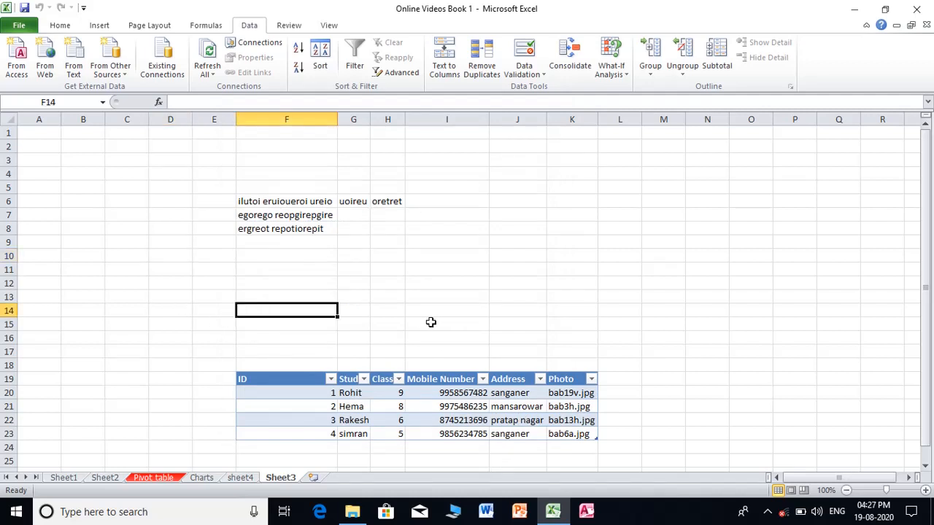
left_click(246, 46)
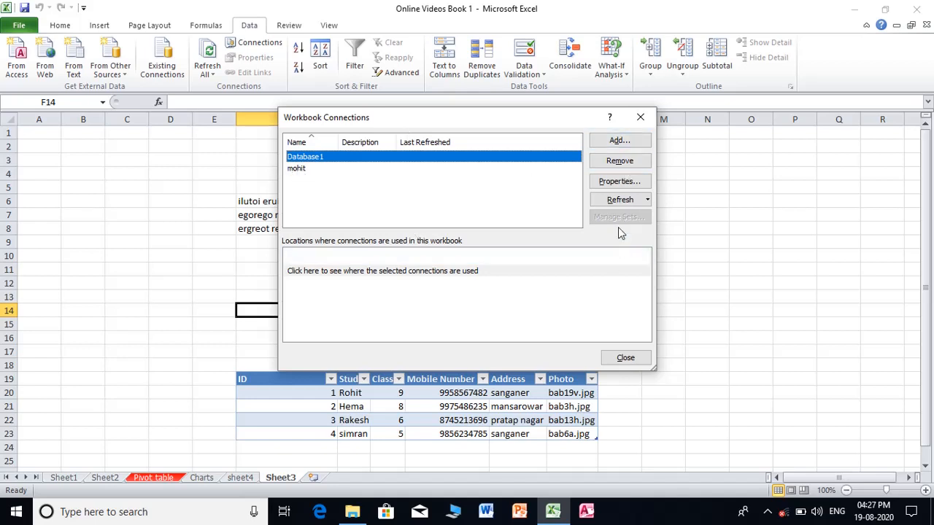
left_click(640, 119)
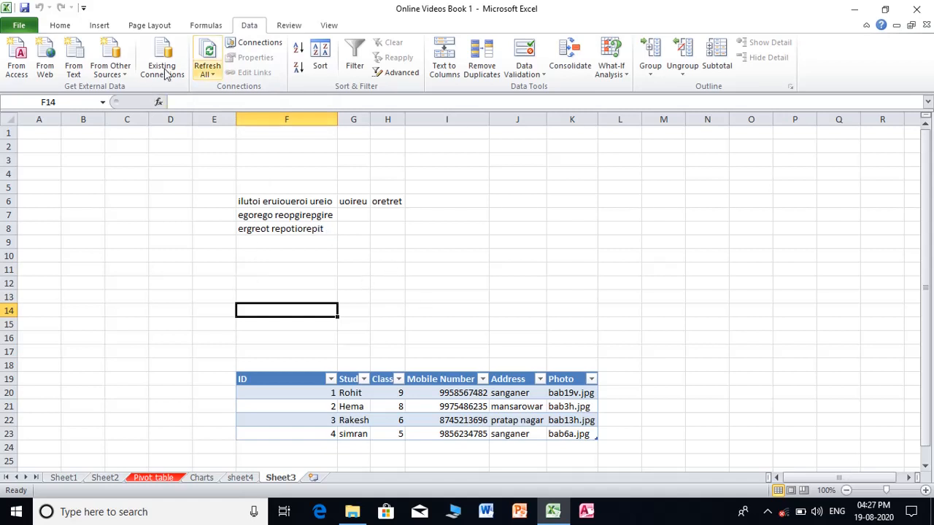
left_click(207, 71)
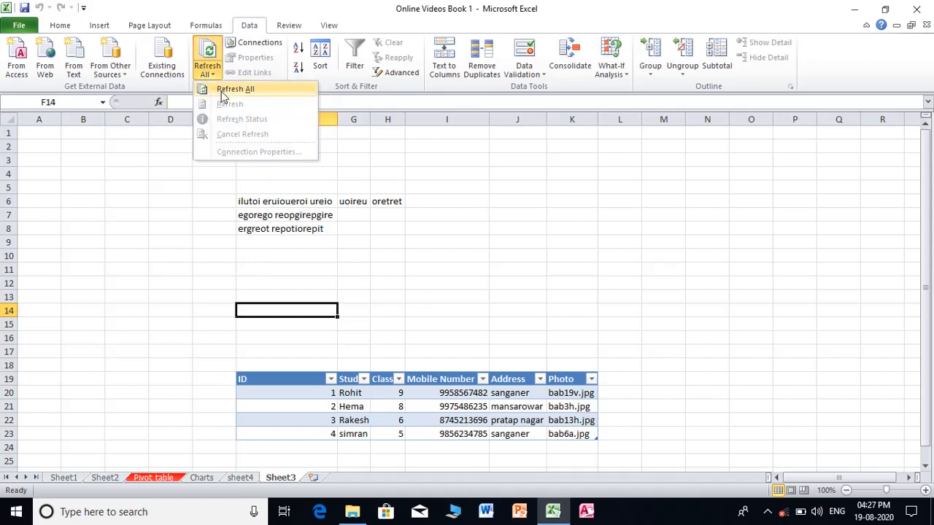
left_click(189, 219)
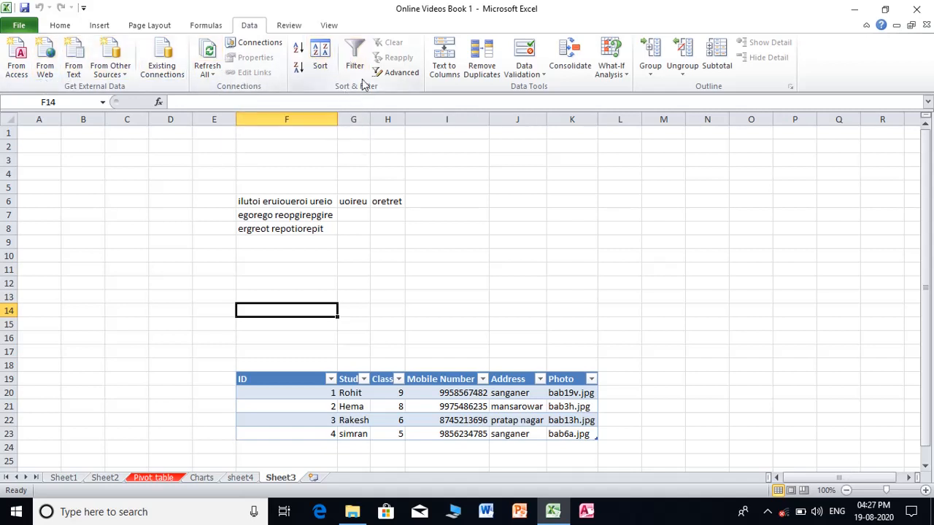
Show the Sort & Filter options in the Editing group.
left_click(60, 26)
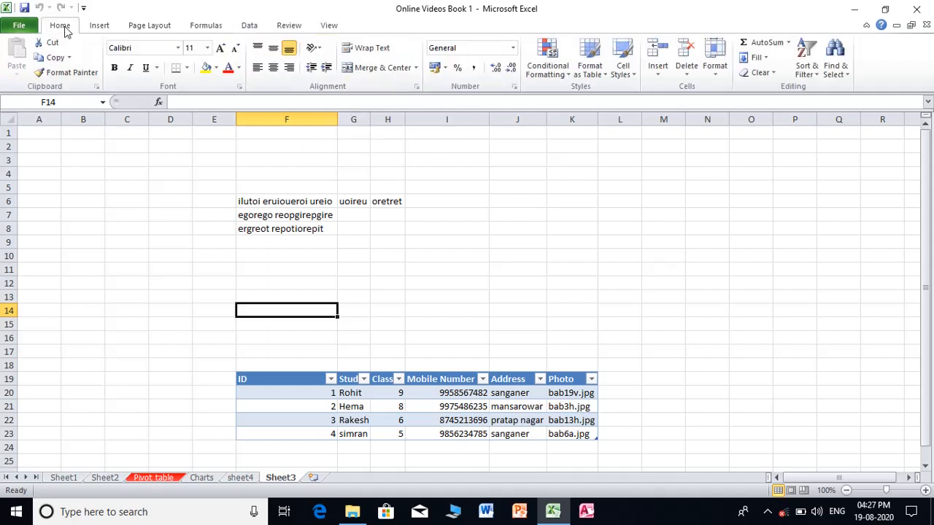
left_click(819, 77)
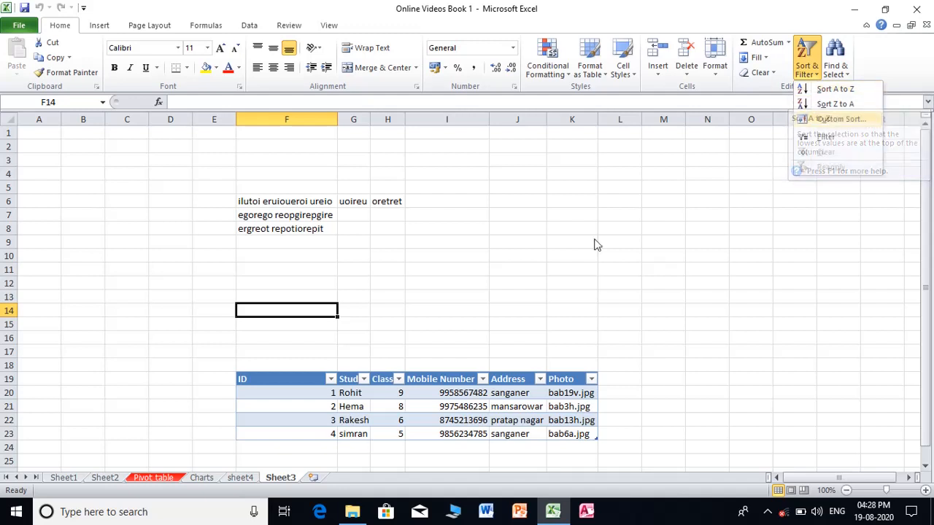
Sort the student marks table A1:H8 on sheet4 by student name from A to Z, and again from Z to A.
left_click(518, 265)
left_click(518, 269)
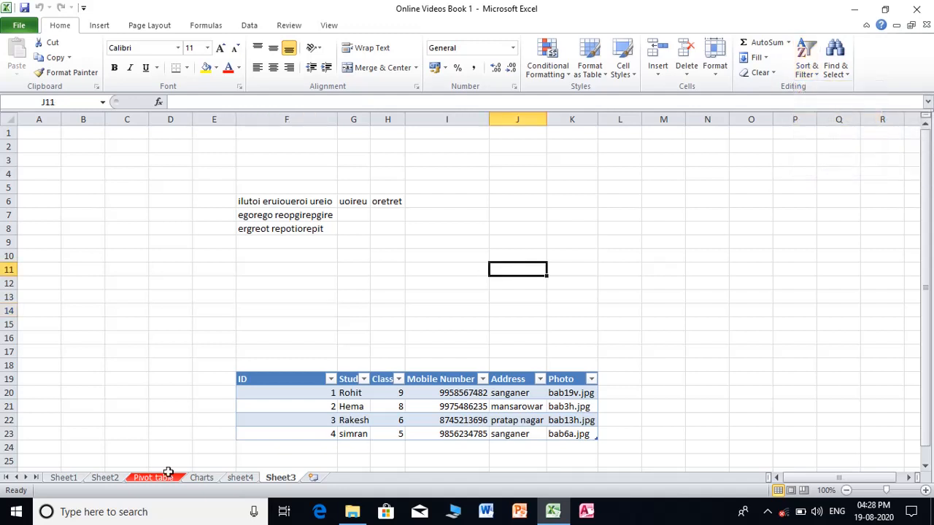
left_click(241, 479)
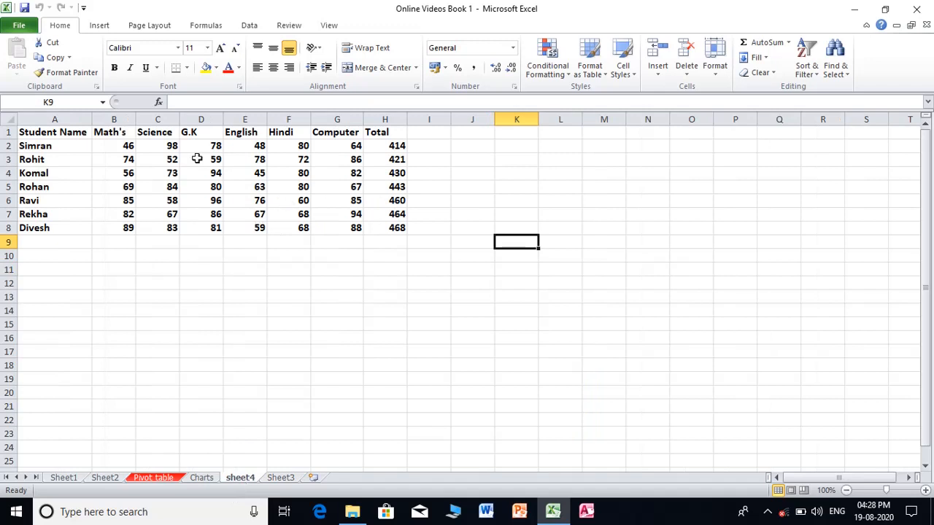
left_click(250, 27)
left_click_drag(42, 132, 369, 229)
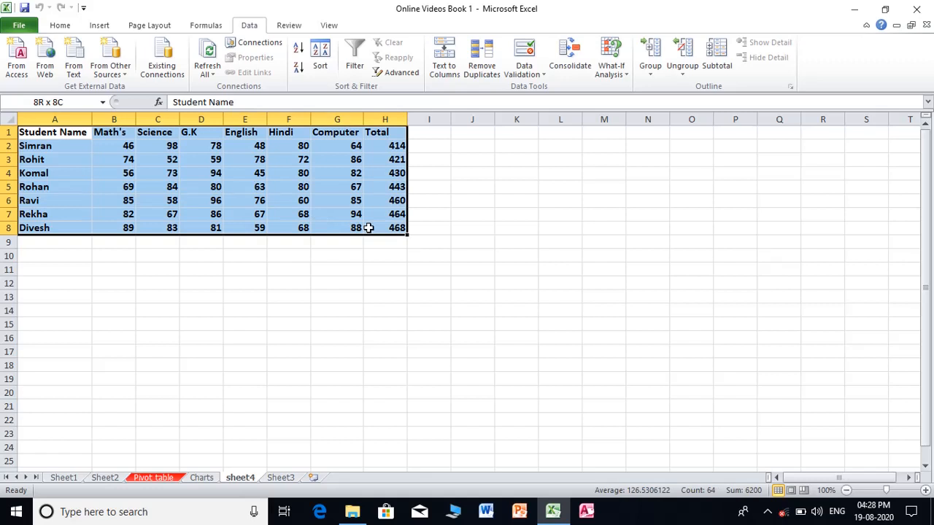
left_click(299, 47)
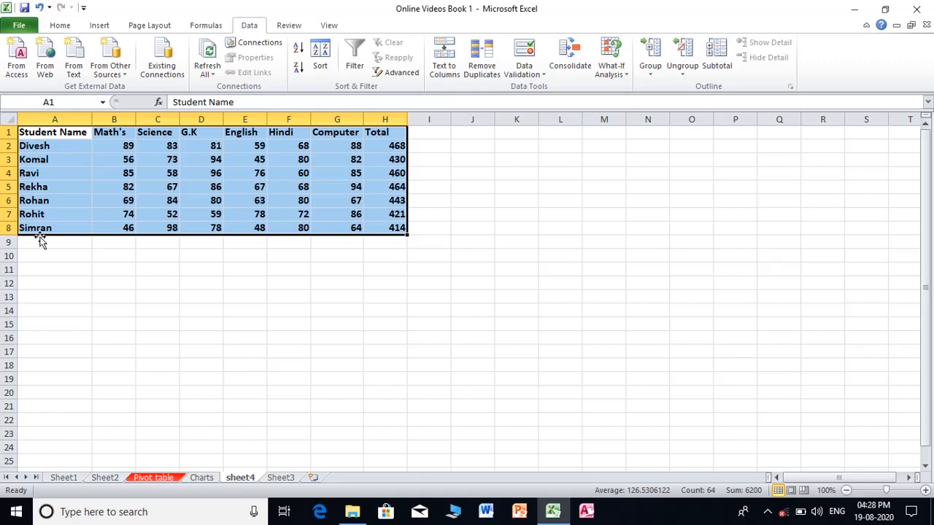
left_click(299, 68)
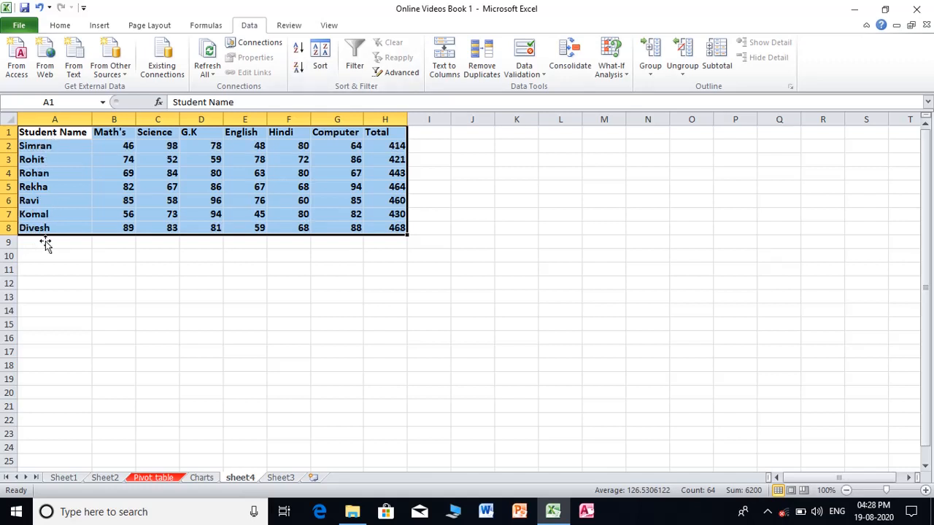
Apply a custom sort to the marks table by the Total column, on values, from largest to smallest.
left_click(323, 57)
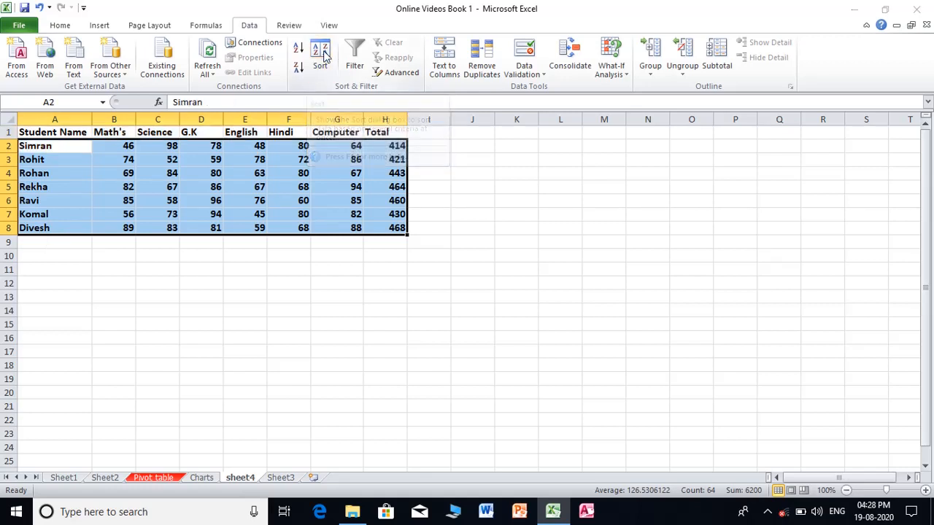
left_click_drag(427, 166, 456, 167)
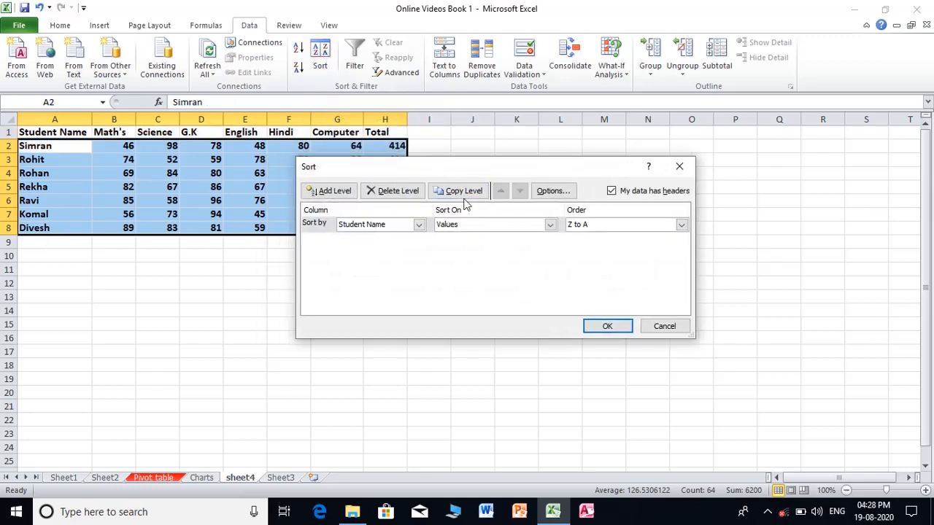
left_click(420, 226)
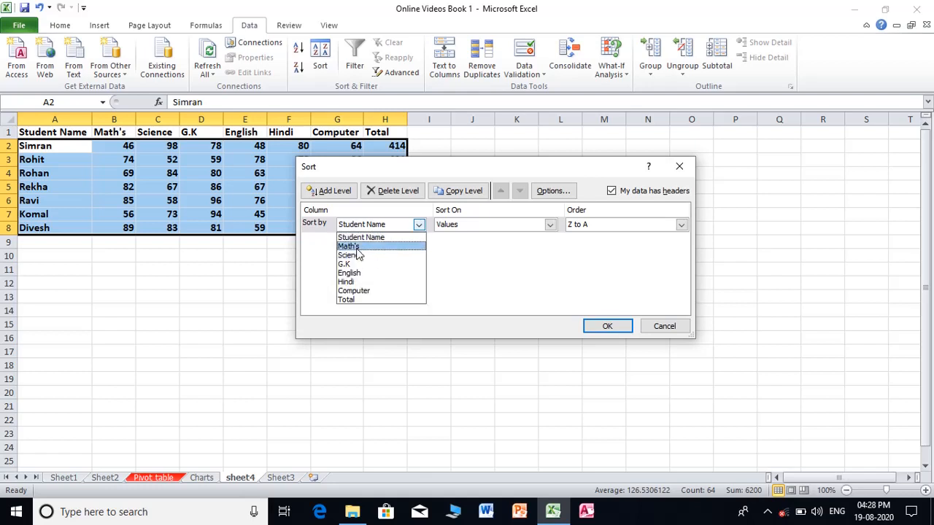
left_click(376, 299)
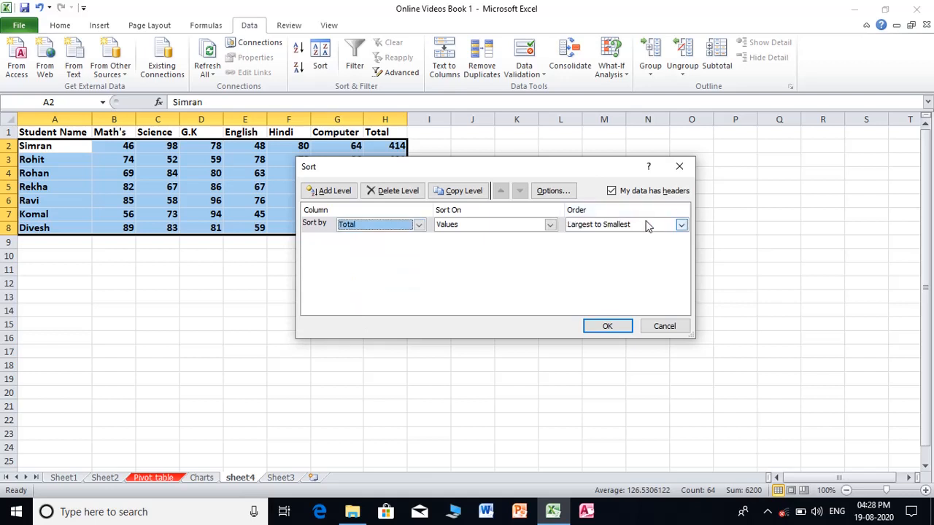
left_click(680, 225)
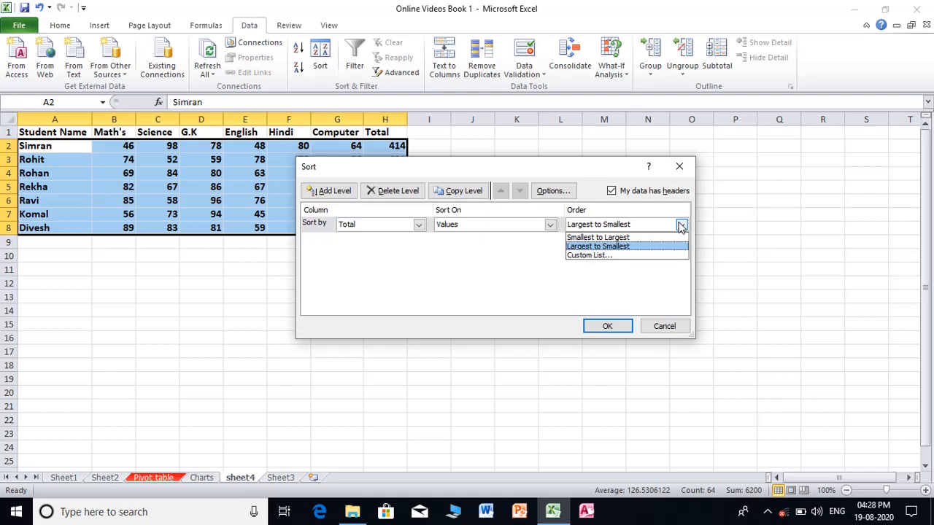
left_click(590, 248)
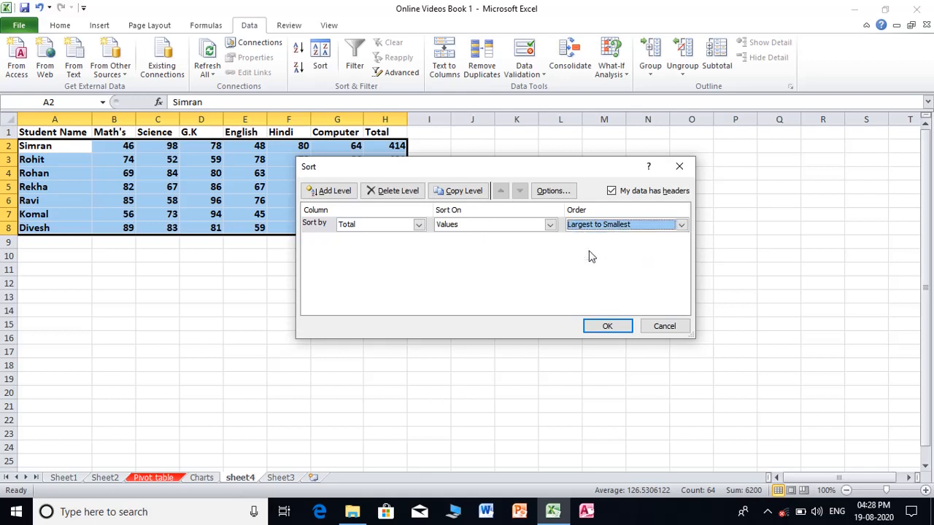
left_click(605, 326)
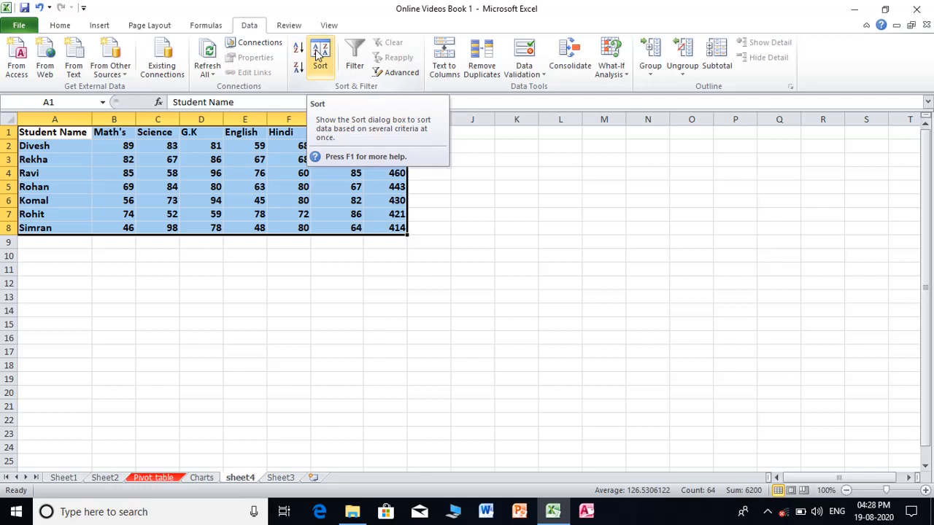
Filter the marks table's Student Name column to show only the first two students in the filter list.
left_click(353, 49)
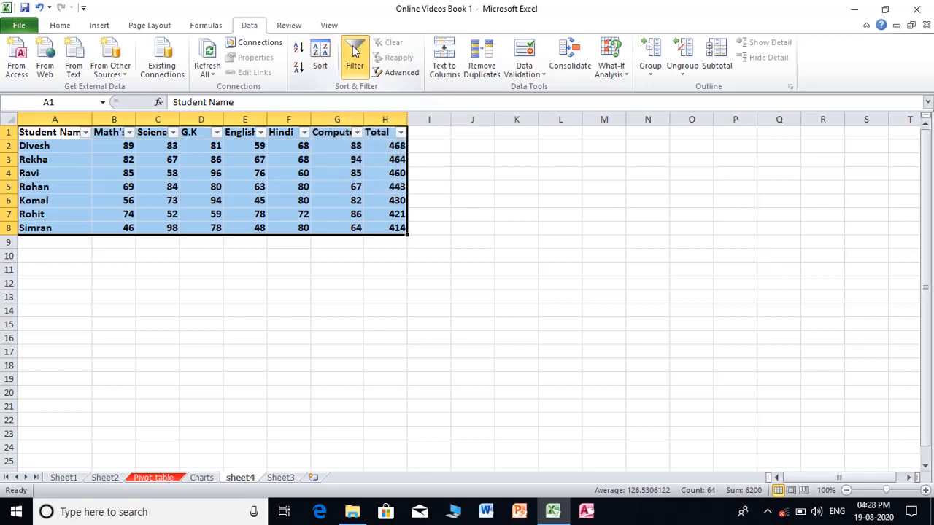
left_click(85, 133)
left_click(42, 261)
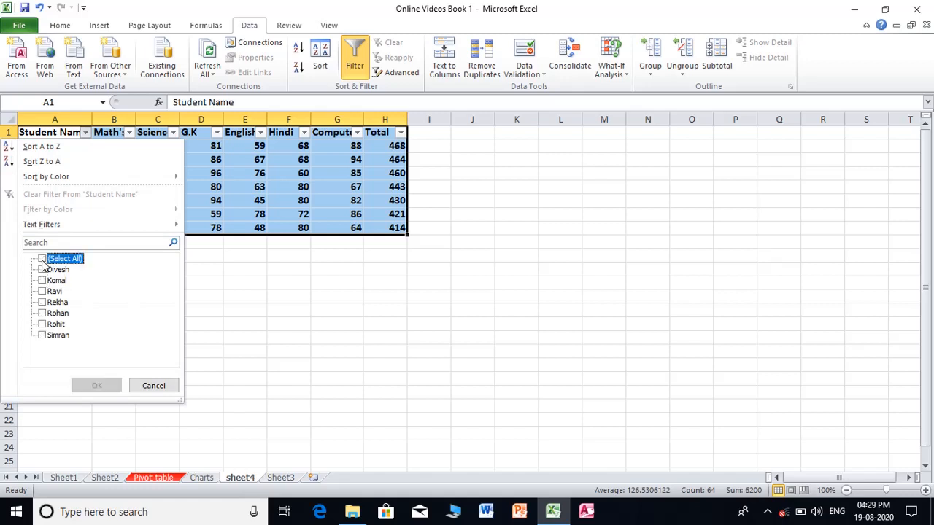
left_click(42, 270)
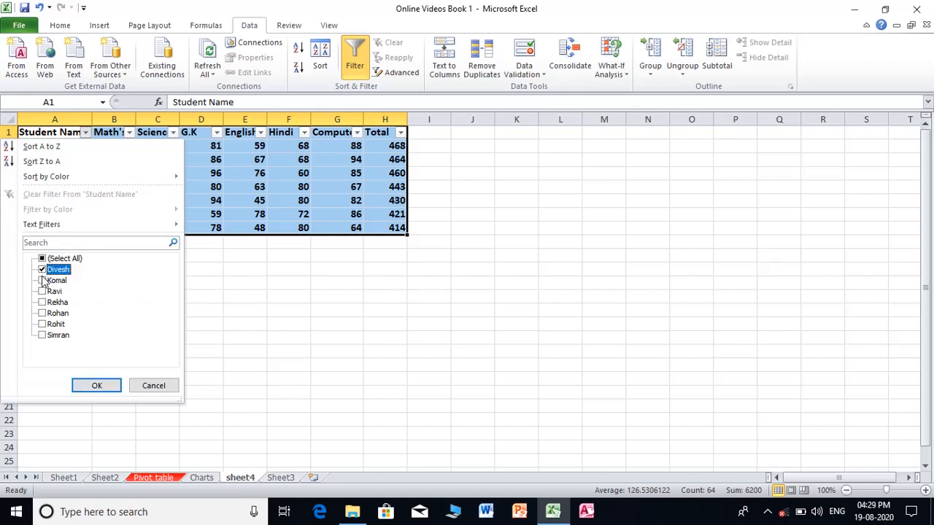
left_click(43, 281)
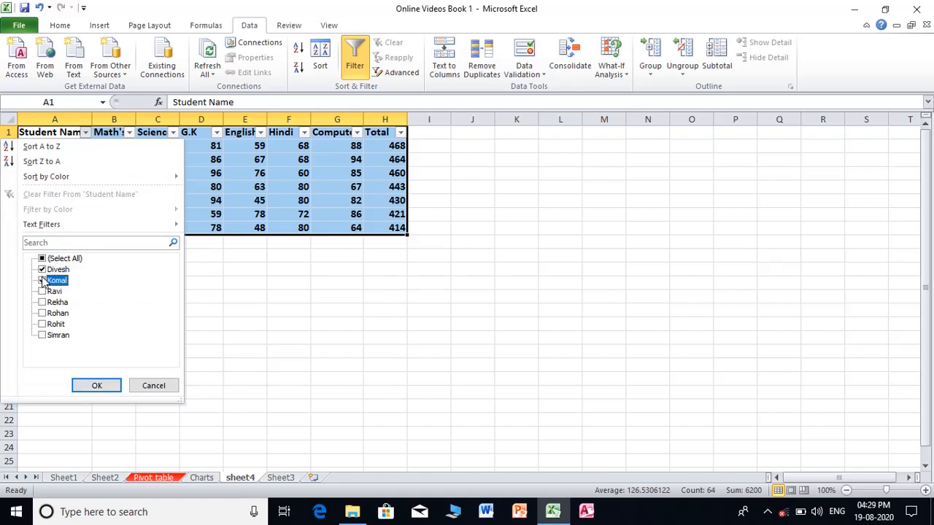
left_click(96, 387)
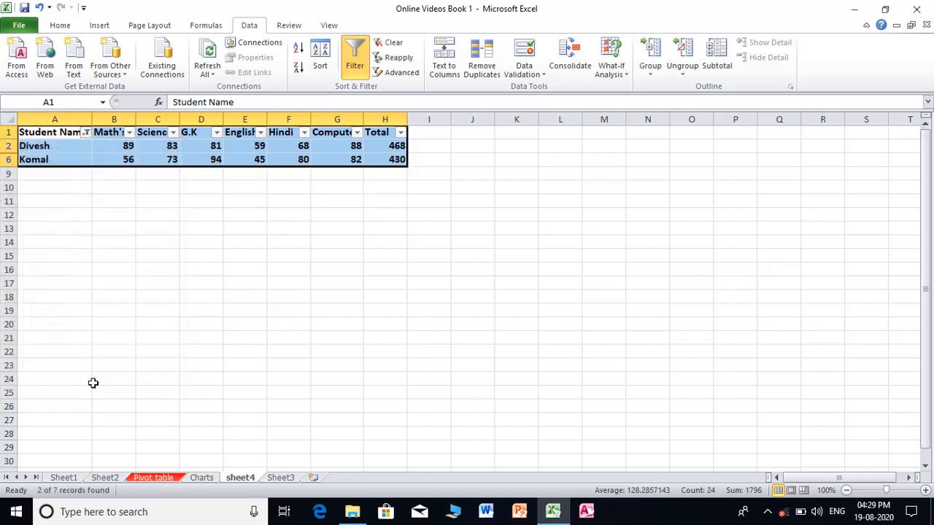
Clear the Student Name filter and remove the filter arrows from the marks table's headers.
left_click(392, 43)
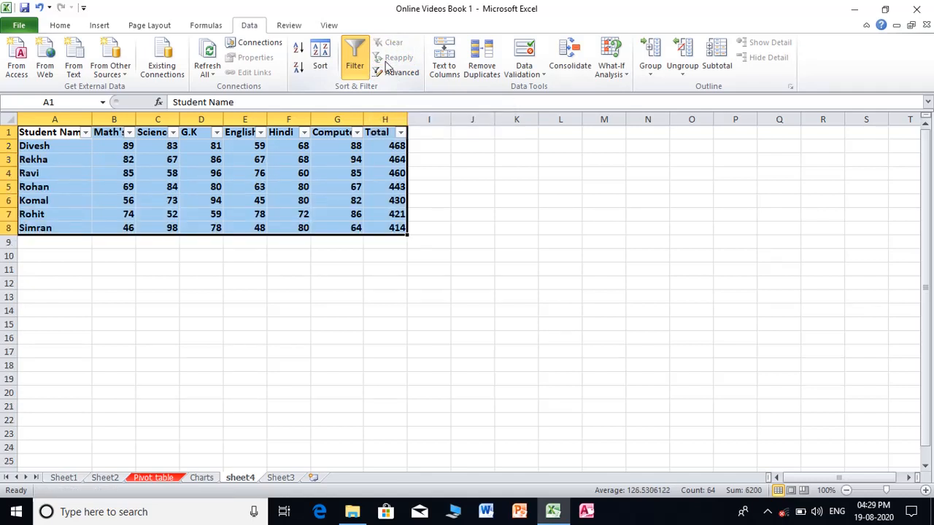
left_click(358, 70)
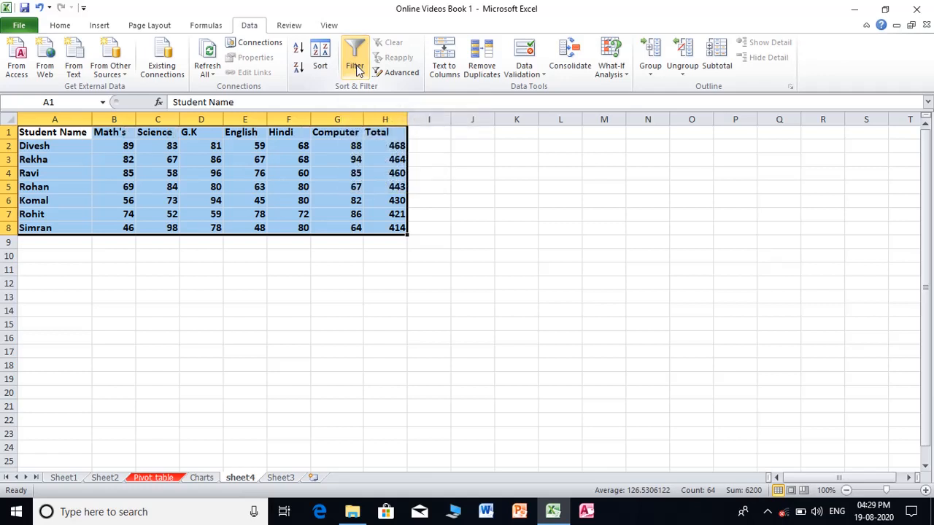
left_click(356, 67)
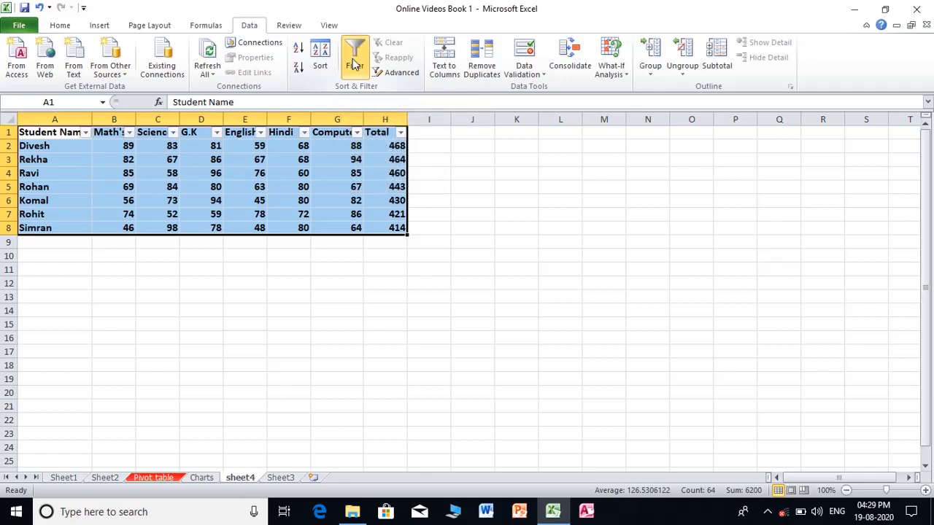
left_click(354, 65)
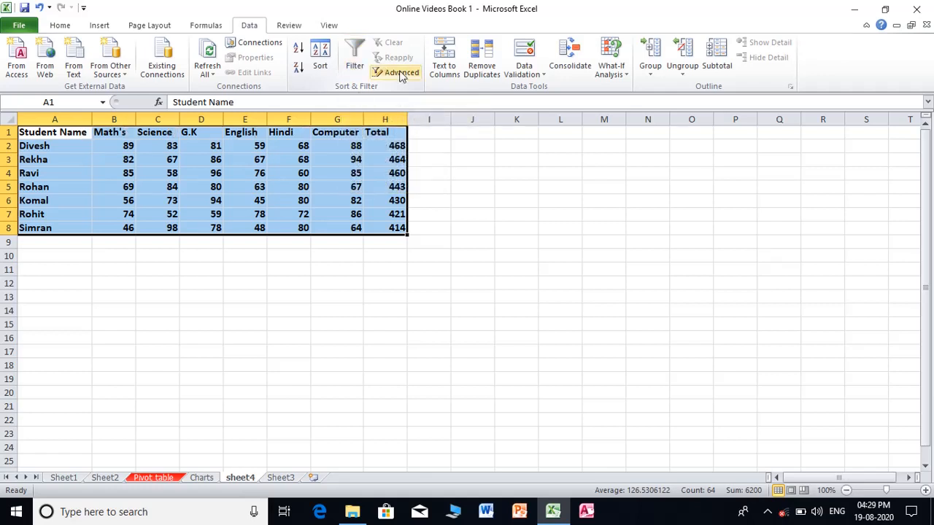
Copy the header row A1:H1 of the marks table into row 12, starting at A12.
left_click(115, 252)
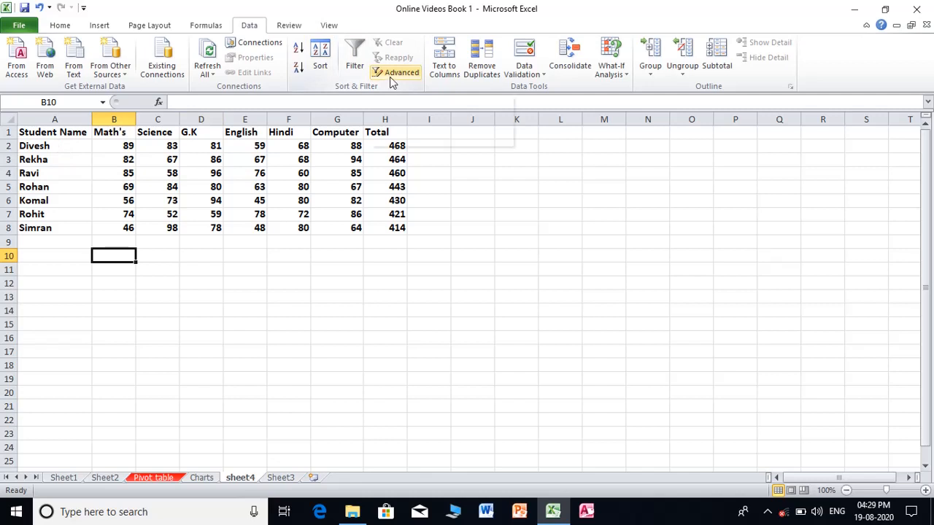
left_click_drag(47, 132, 399, 127)
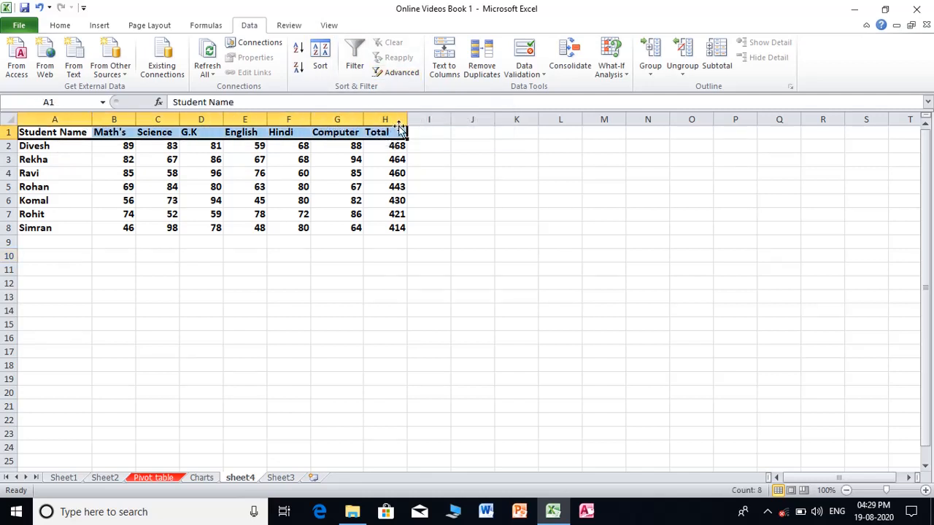
key("ctrl+c")
left_click(70, 284)
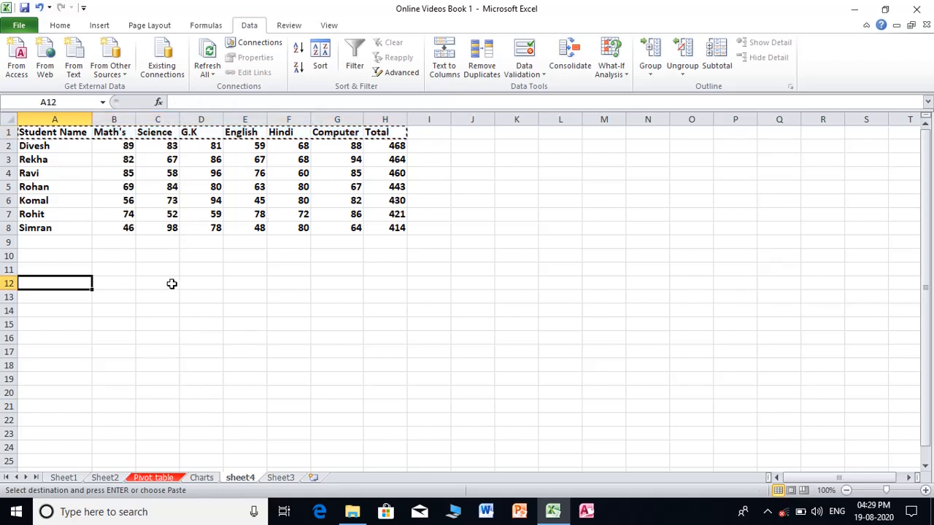
key("ctrl+v")
key("ctrl")
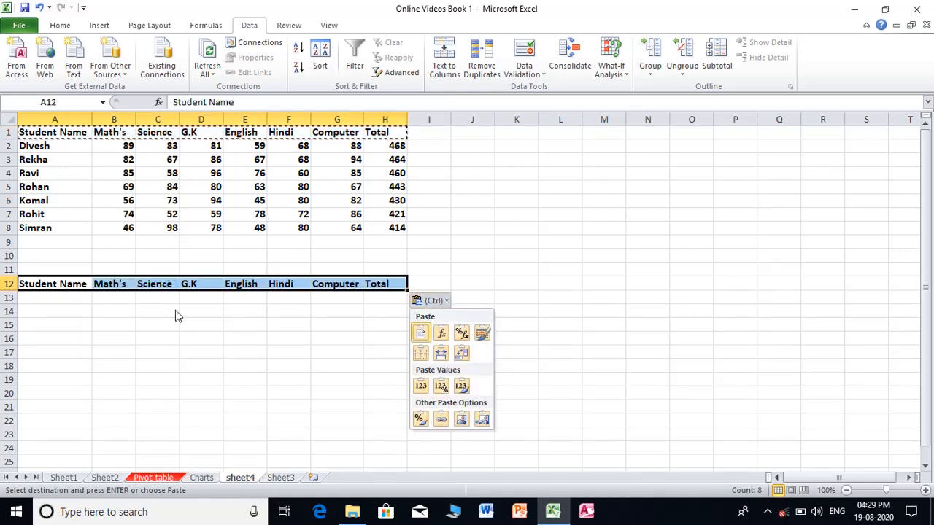
Enter the filter criteria below the copied headers: ="r" under Student Name in A13 and >=80 under Math's in B13.
left_click(69, 300)
left_click(68, 300)
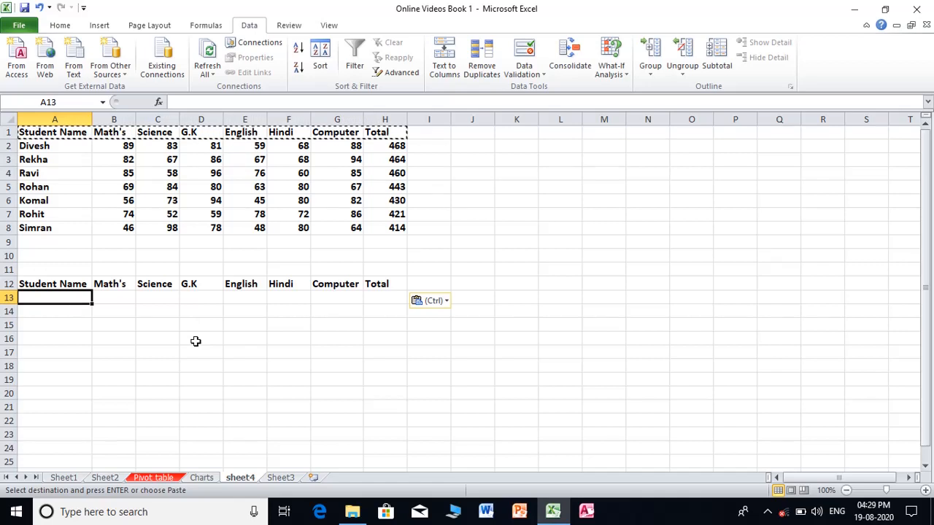
type("+")
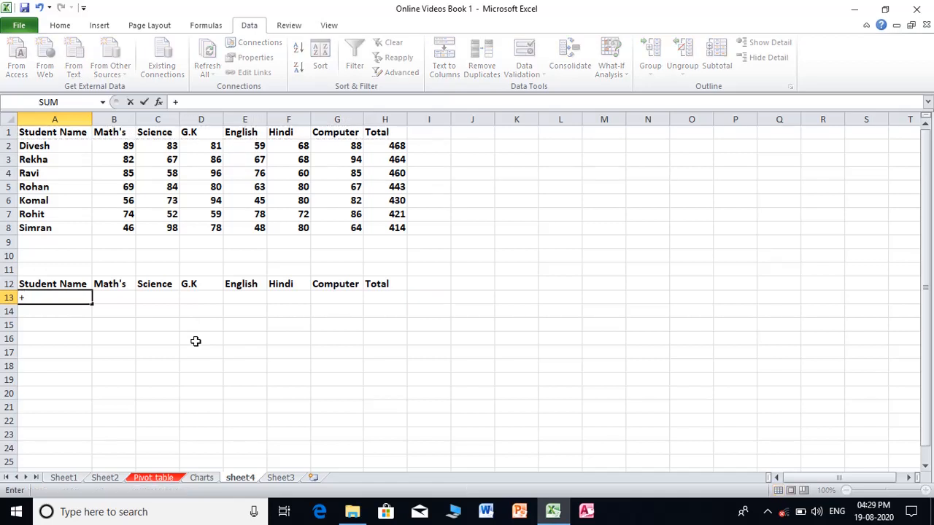
key("BackSpace")
type("=\"r")
key("Tab")
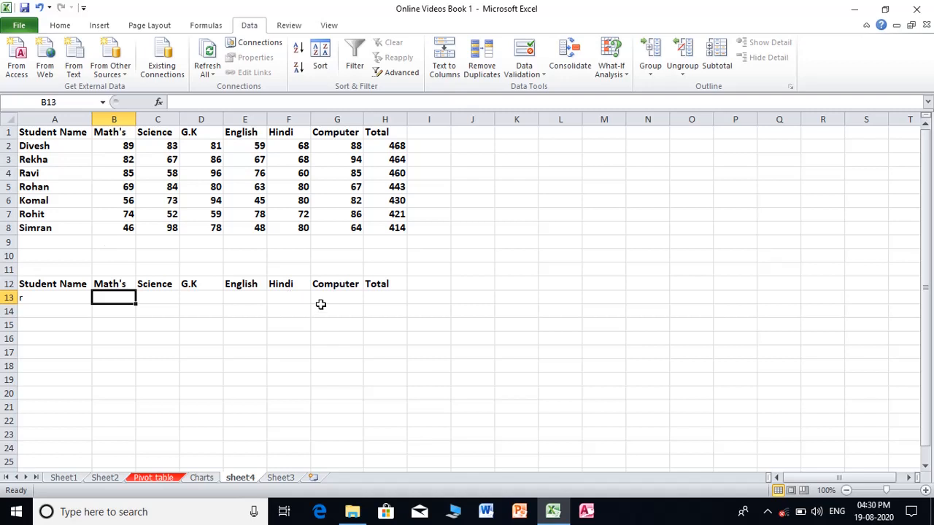
type(">=80")
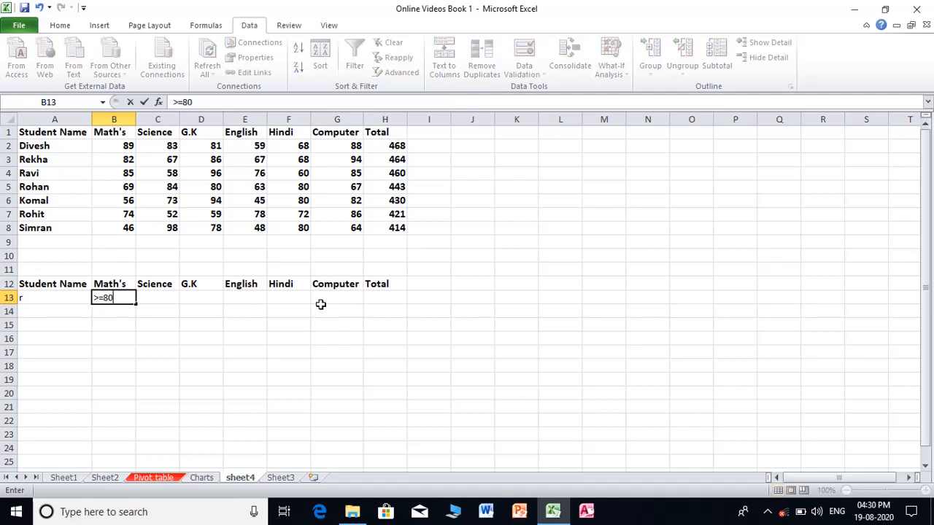
left_click(237, 322)
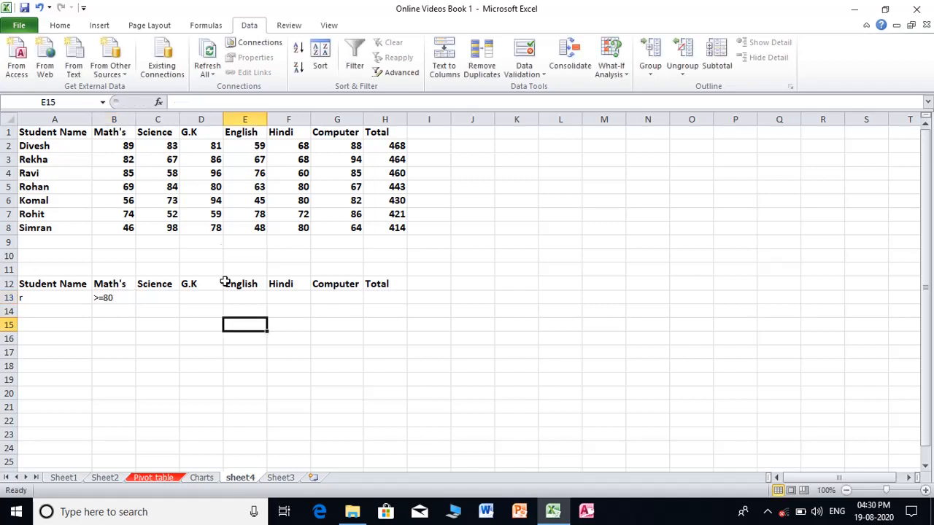
Apply an in-place Advanced Filter to the marks table A1:H8 using A12:H13 as the criteria range.
left_click(232, 186)
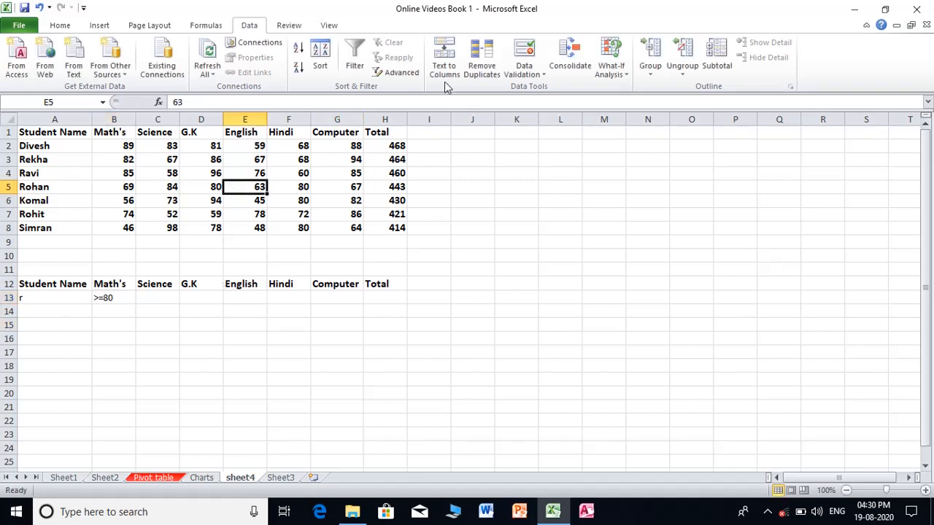
left_click(401, 72)
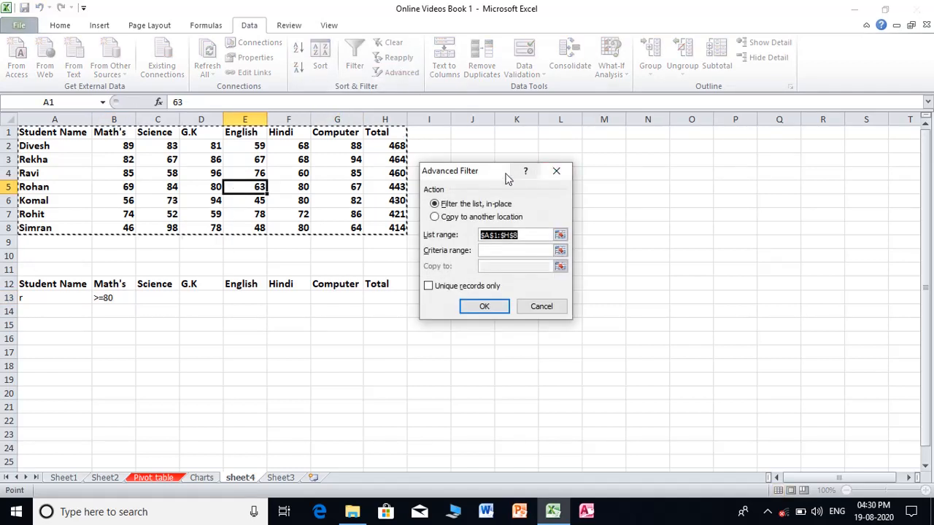
left_click_drag(504, 172, 560, 151)
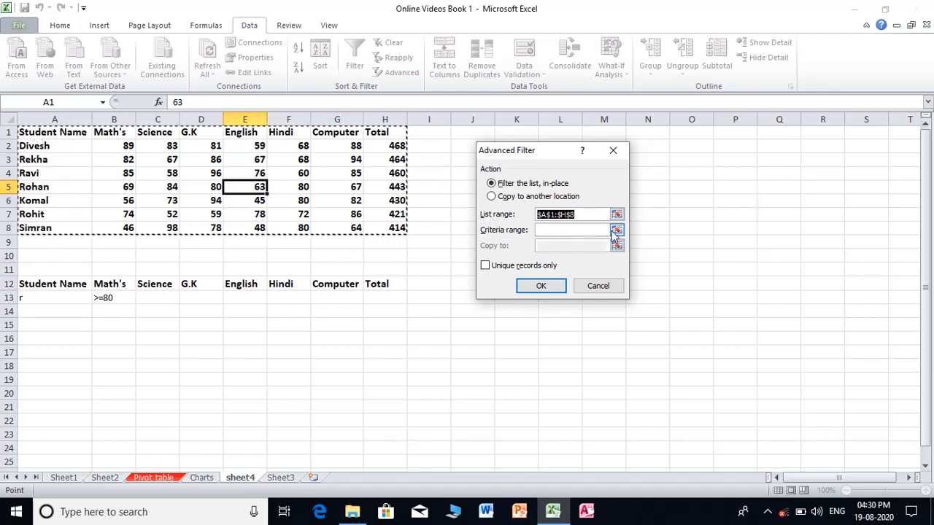
left_click(560, 231)
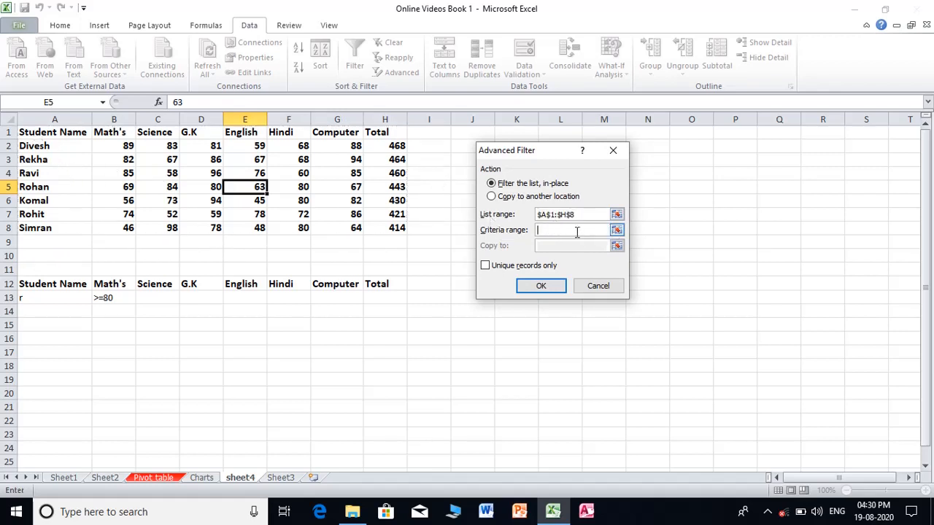
left_click(616, 230)
left_click_drag(39, 285, 372, 290)
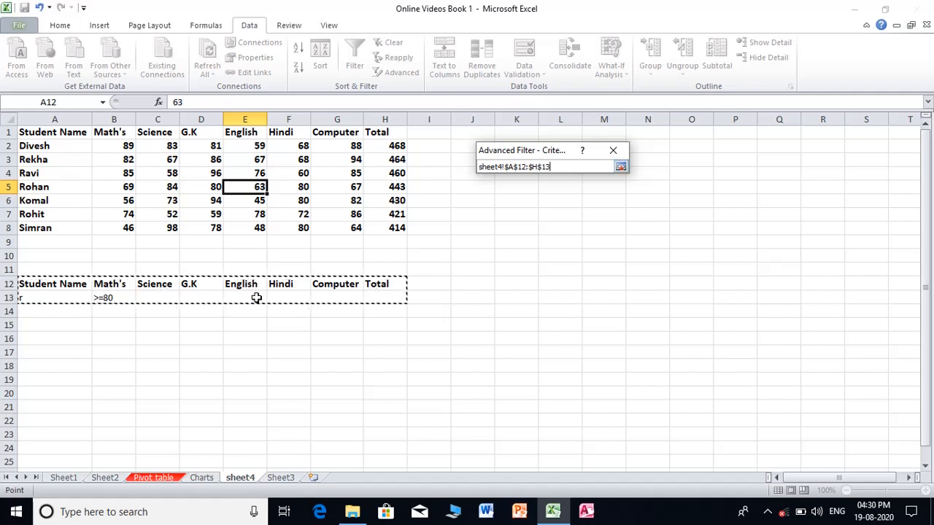
left_click(620, 167)
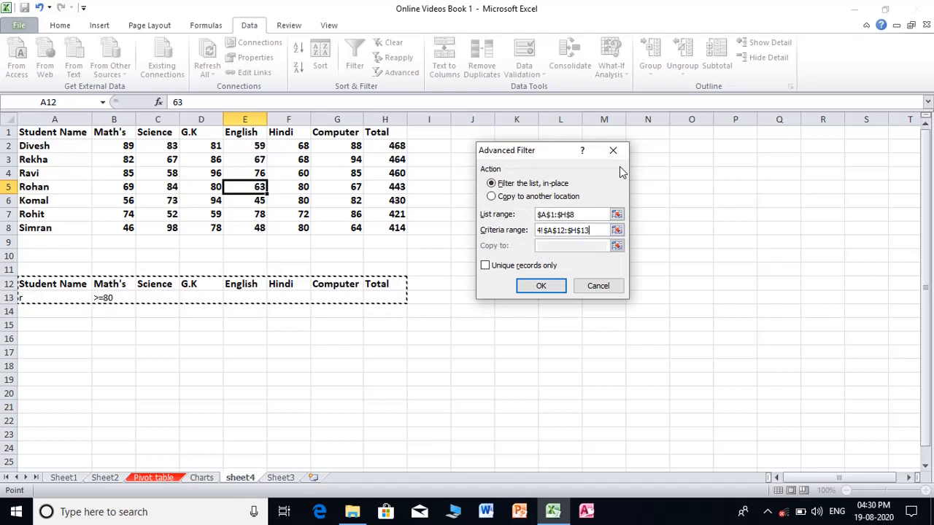
left_click(525, 287)
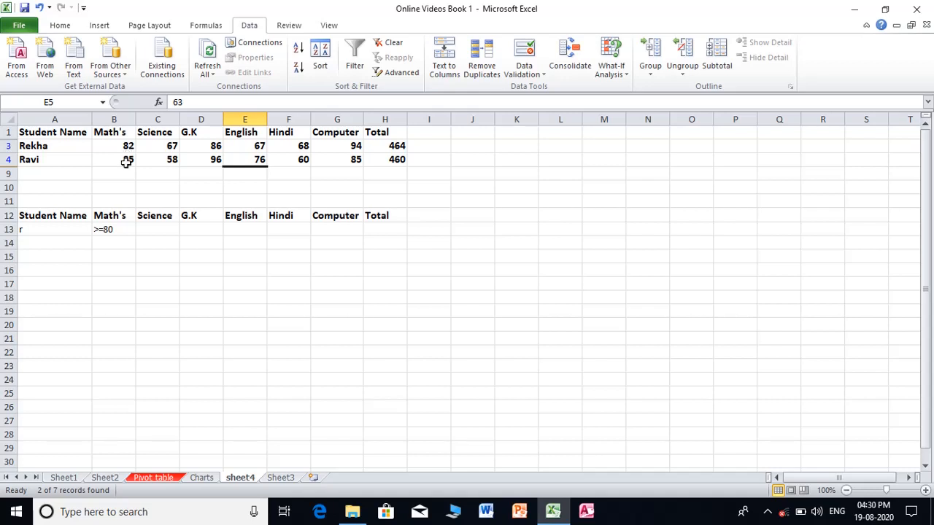
Clear the advanced filter from the marks table and delete the criteria block's contents in A11:I13.
left_click(403, 45)
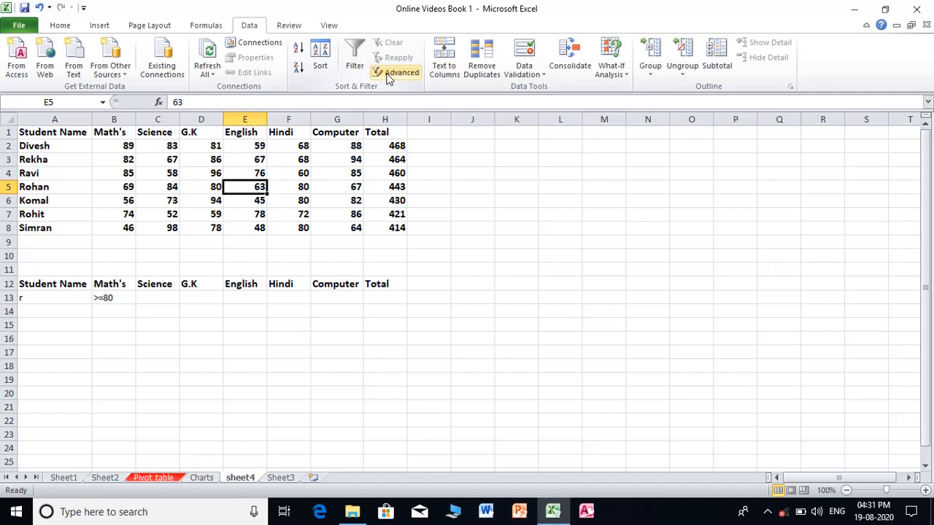
left_click_drag(44, 272, 413, 298)
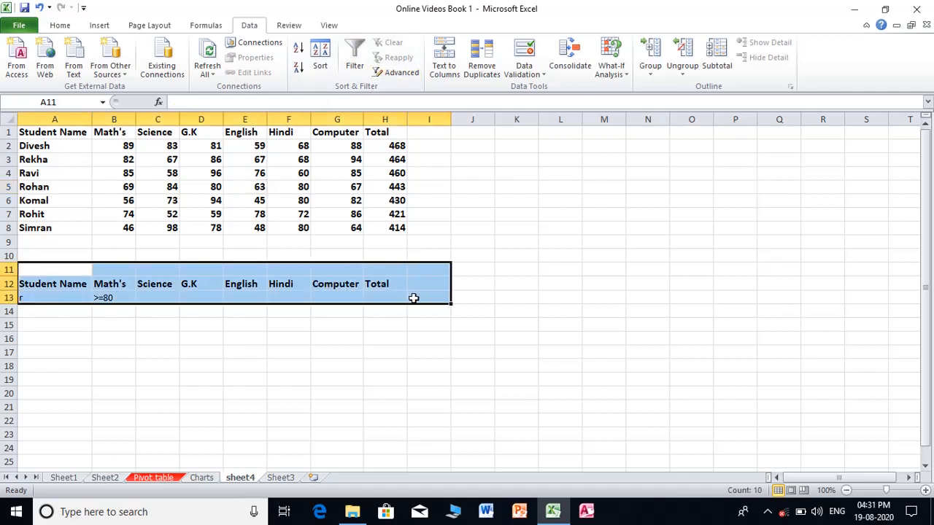
key("Delete")
left_click(348, 350)
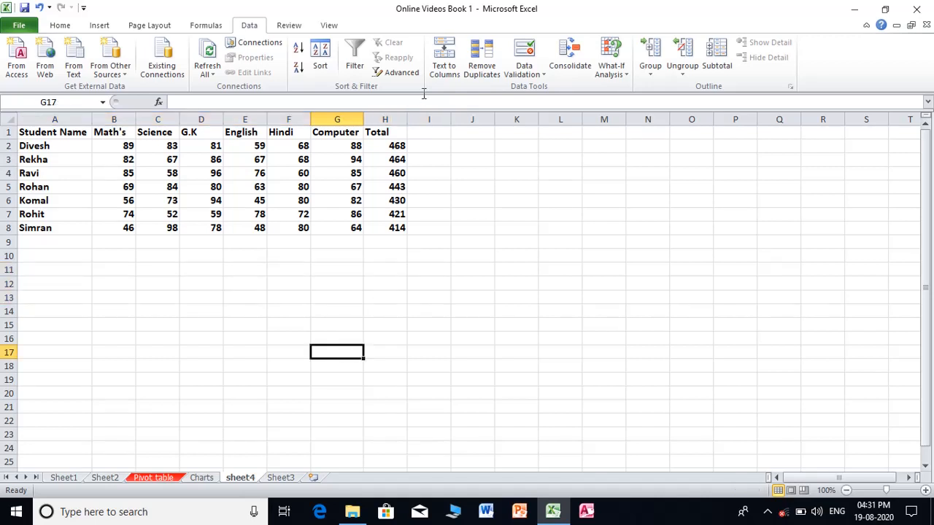
Add a new worksheet and enter "ksjghksj kdfgjlfd g lkfd lkfd jglkfdjg fdkjg jldkjgfdk jl" in cell A3.
left_click(282, 477)
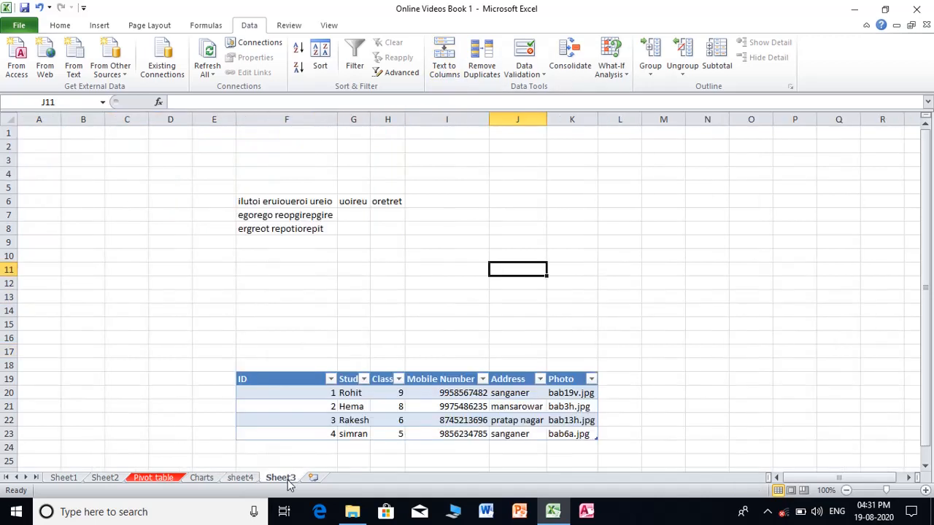
left_click(312, 478)
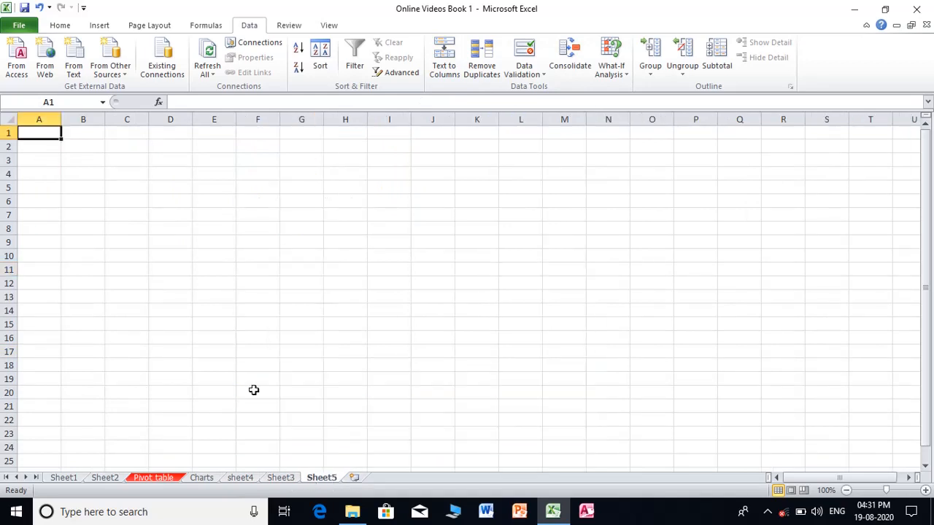
left_click(38, 162)
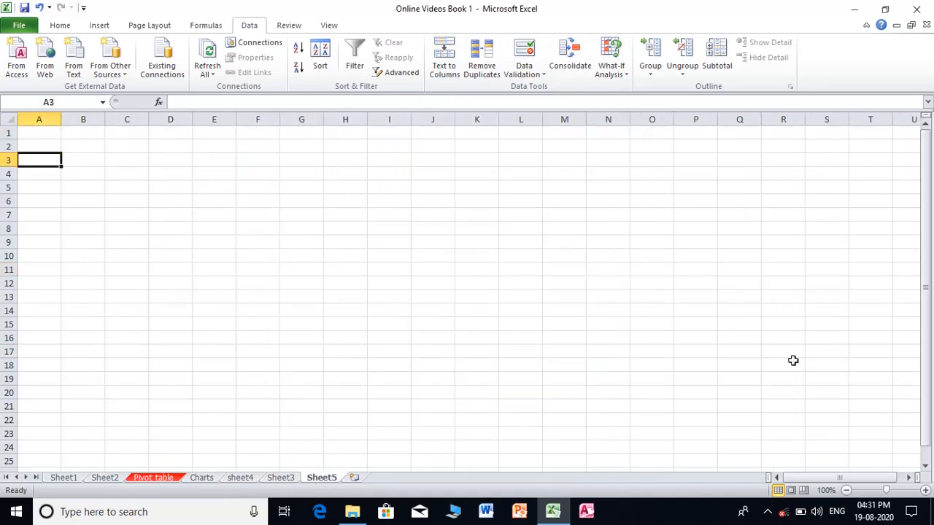
type("ksjghksj kdfgjlfd g lkfd lkfd jglkfdjg fdkjg jldkjgfdk j")
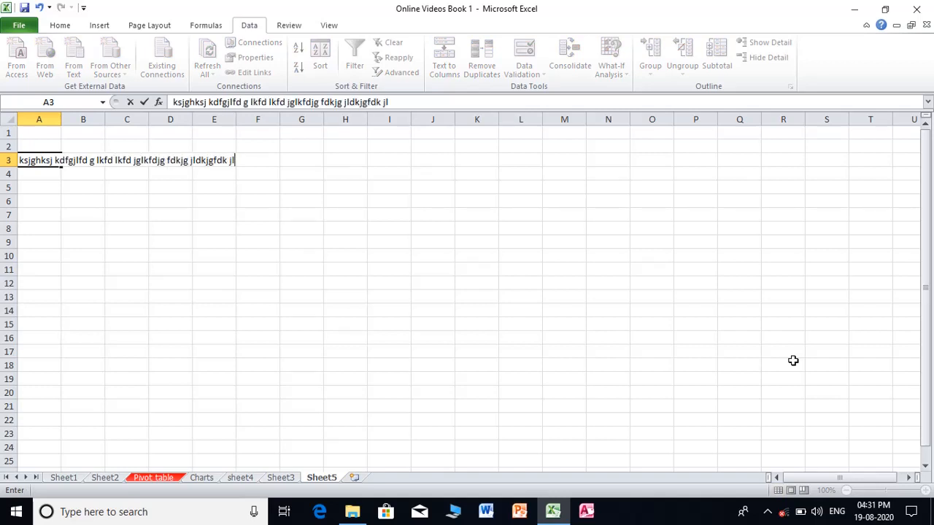
type("l")
left_click(154, 219)
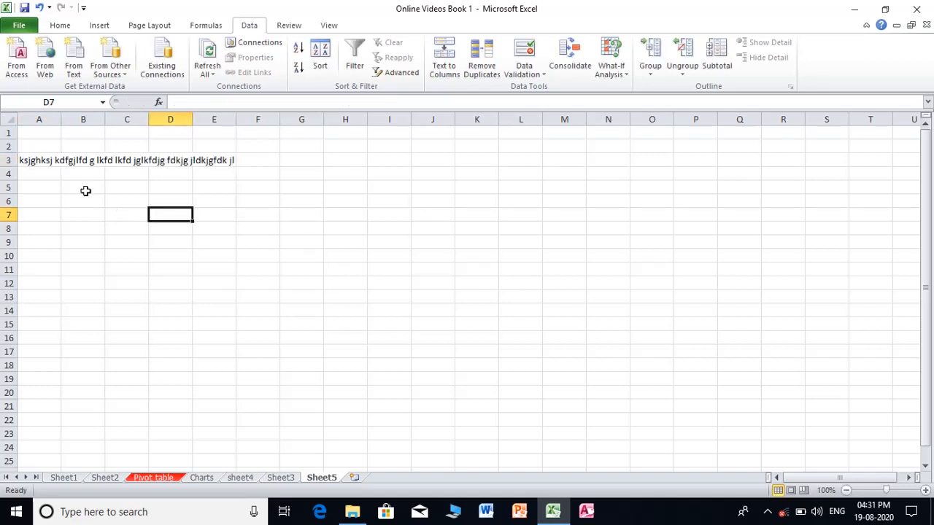
Split the text in A3 into separate columns with Text to Columns, using Fixed width, General format and destination $A$3.
left_click(39, 163)
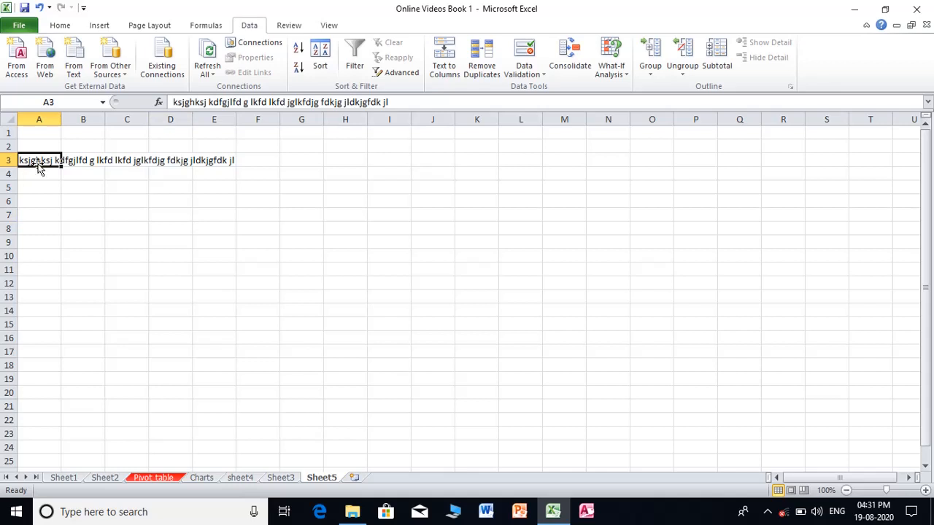
left_click(447, 67)
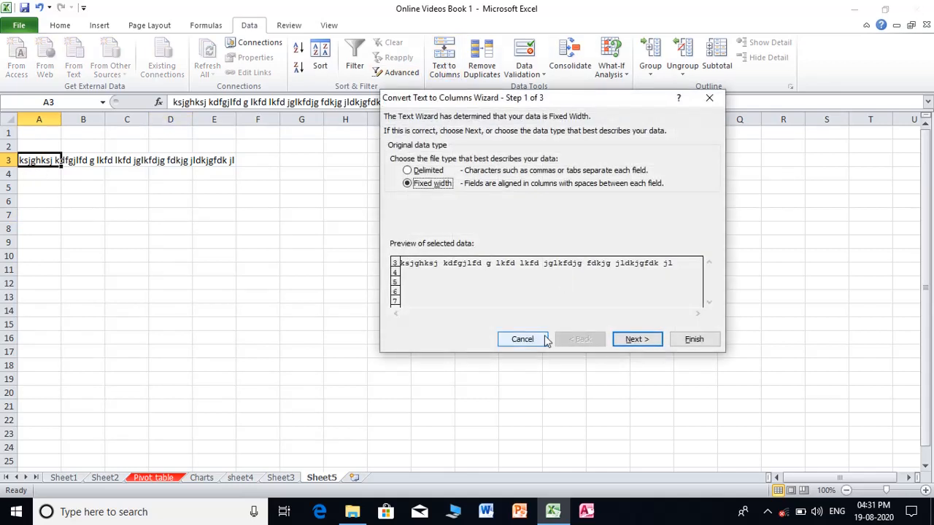
left_click(636, 340)
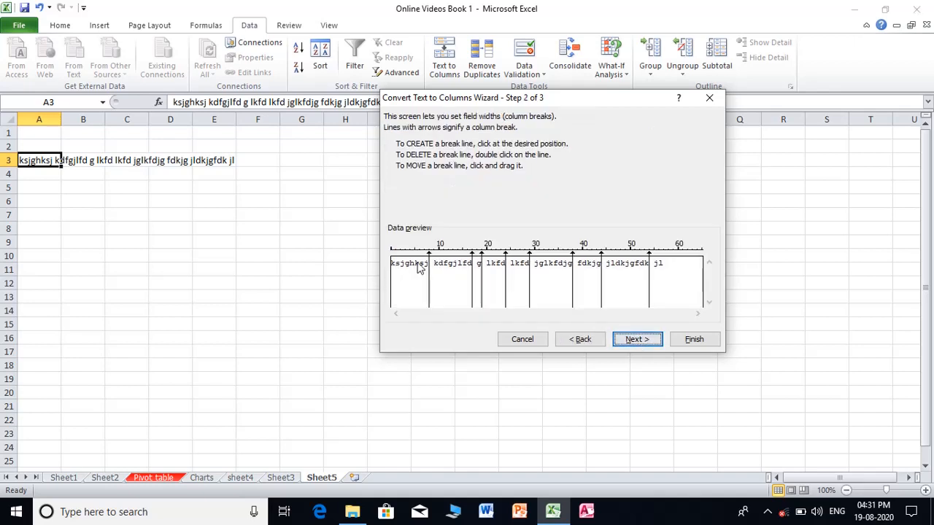
left_click(636, 340)
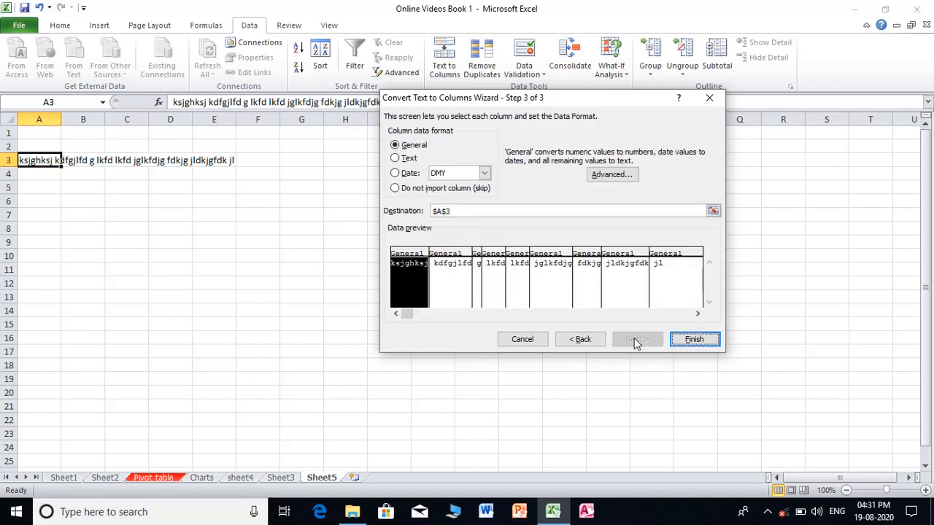
left_click(693, 340)
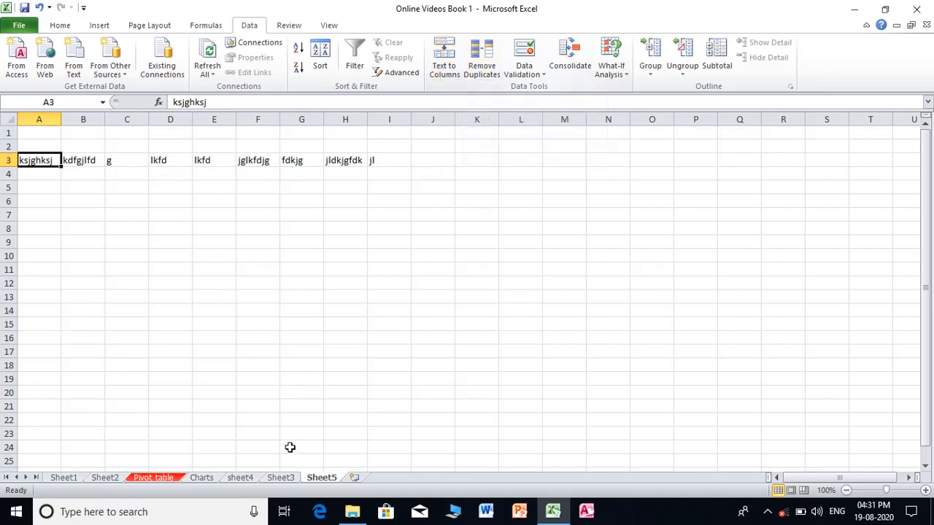
Copy the student records in rows 3 and 4 of sheet4's marks table and paste them below the table at A9.
left_click(290, 478)
left_click(248, 479)
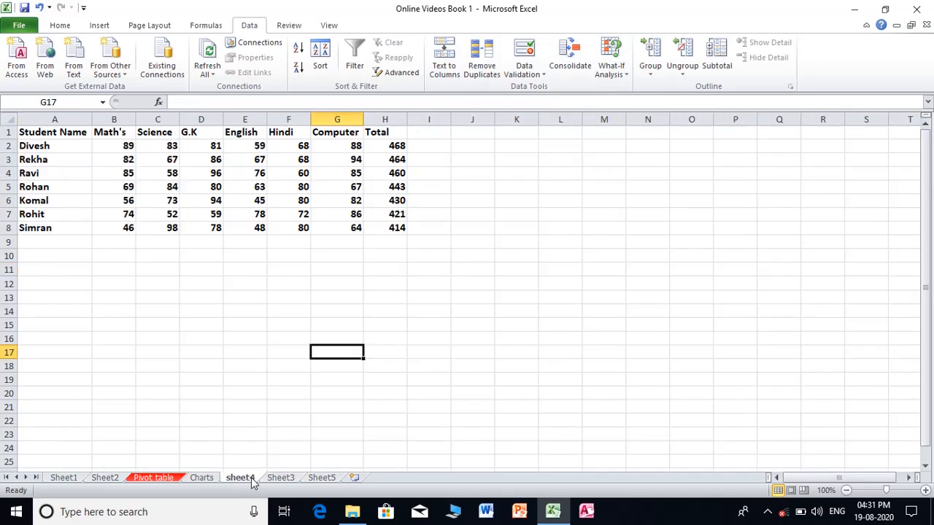
left_click_drag(35, 168, 371, 175)
key("ctrl+c")
left_click(42, 242)
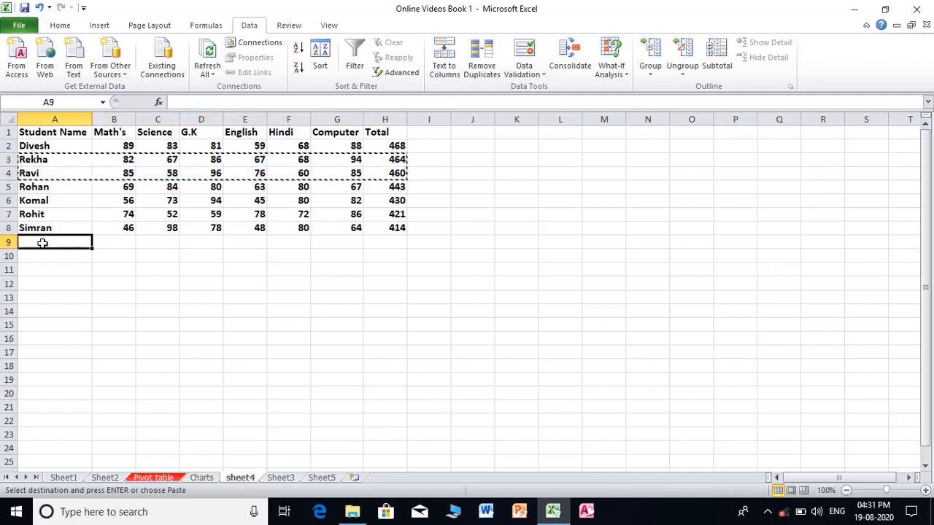
key("ctrl+v")
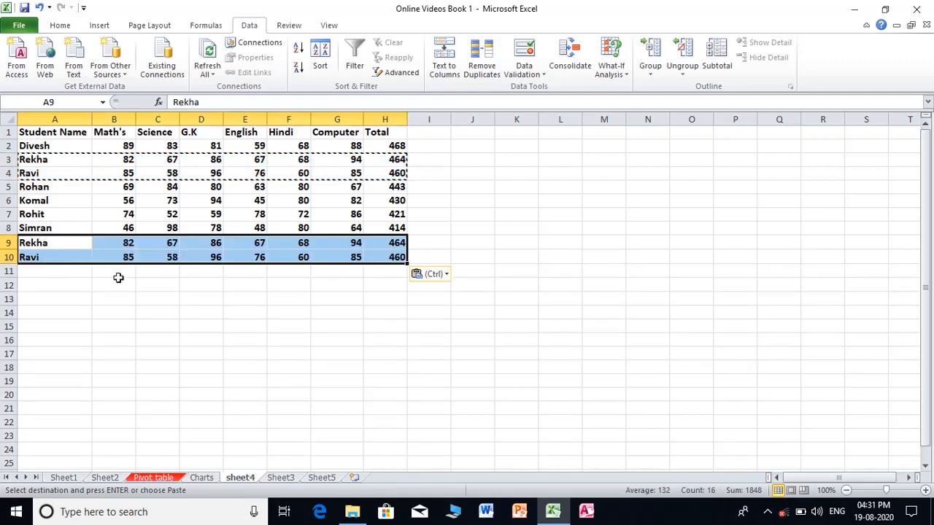
left_click(119, 281)
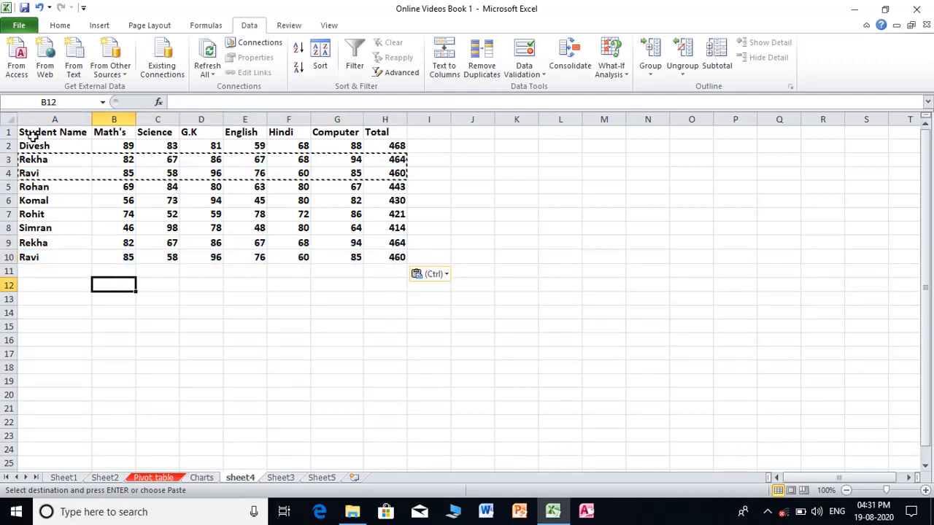
Remove duplicate records from A1:H12, comparing all columns and treating the first row as headers.
left_click_drag(29, 134, 368, 280)
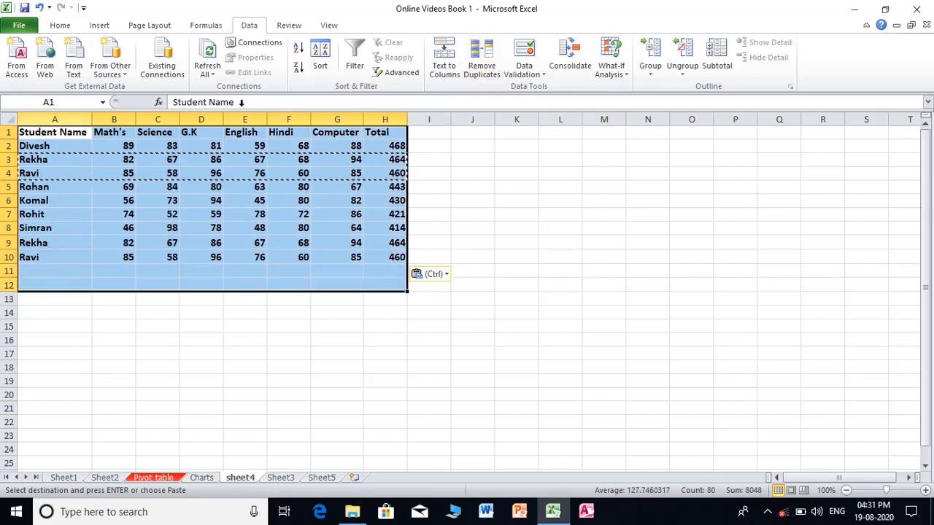
left_click(488, 64)
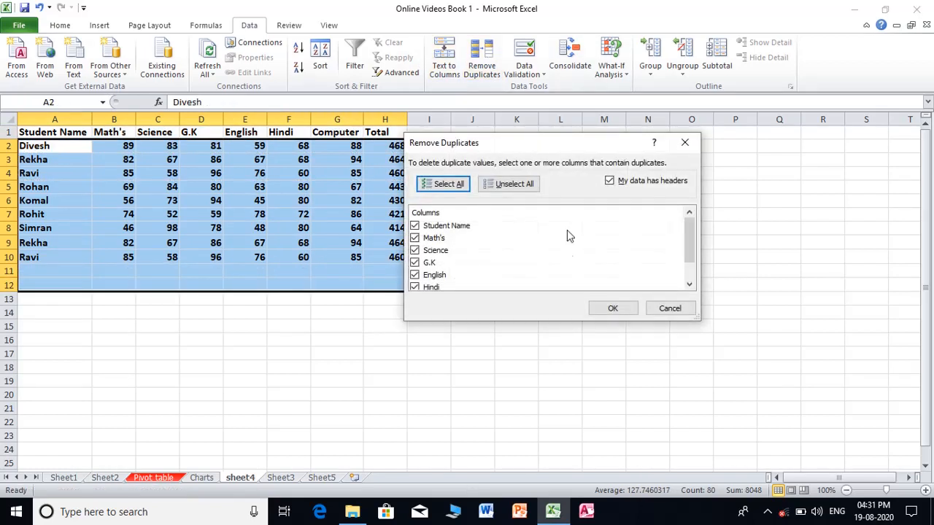
left_click(597, 309)
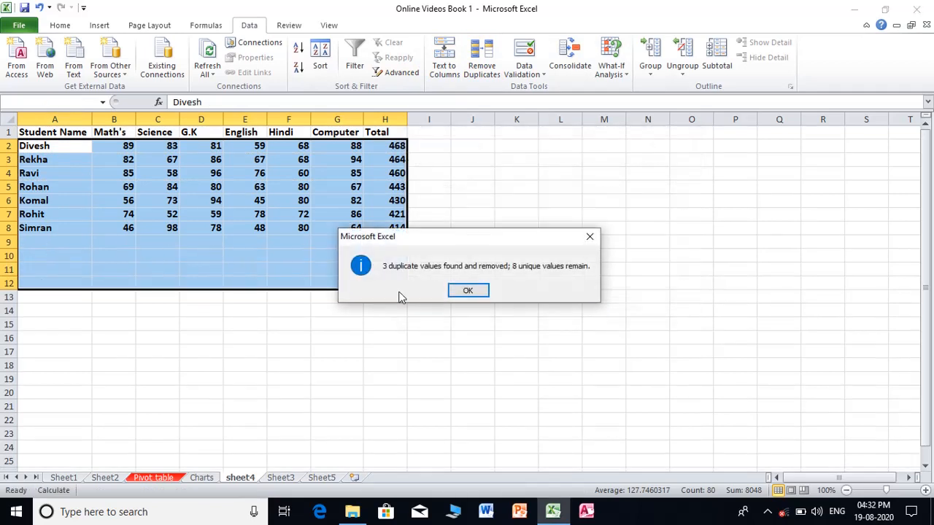
left_click(468, 291)
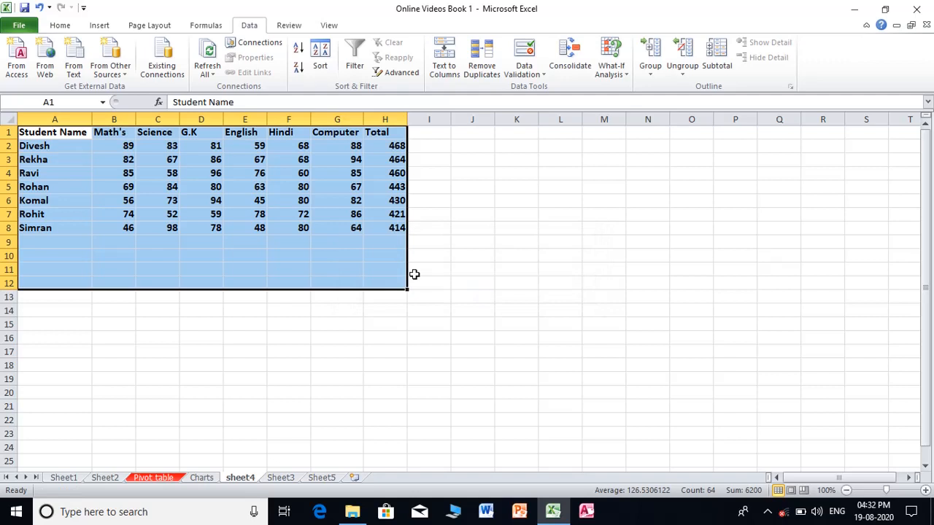
left_click(414, 275)
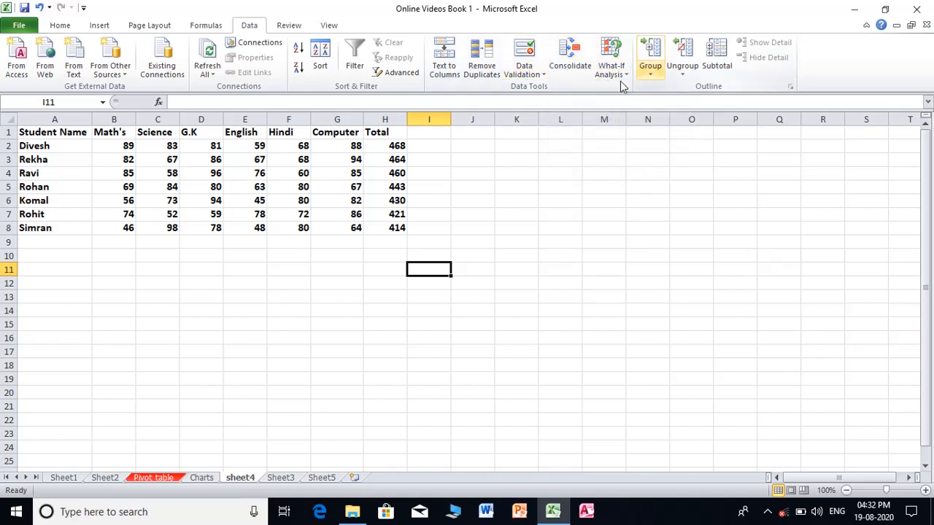
Group rows 3 to 5 of the marks table by rows.
left_click_drag(37, 165, 374, 193)
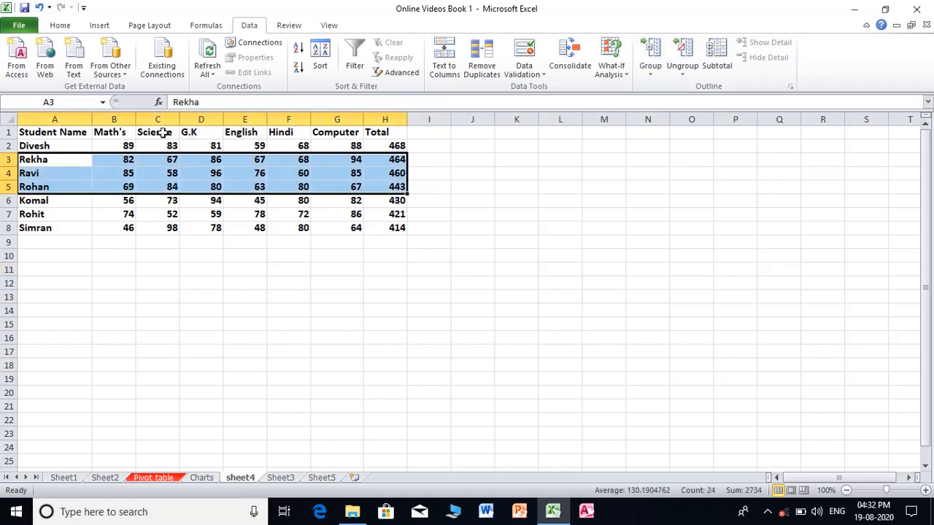
left_click_drag(161, 132, 239, 227)
left_click_drag(33, 159, 380, 184)
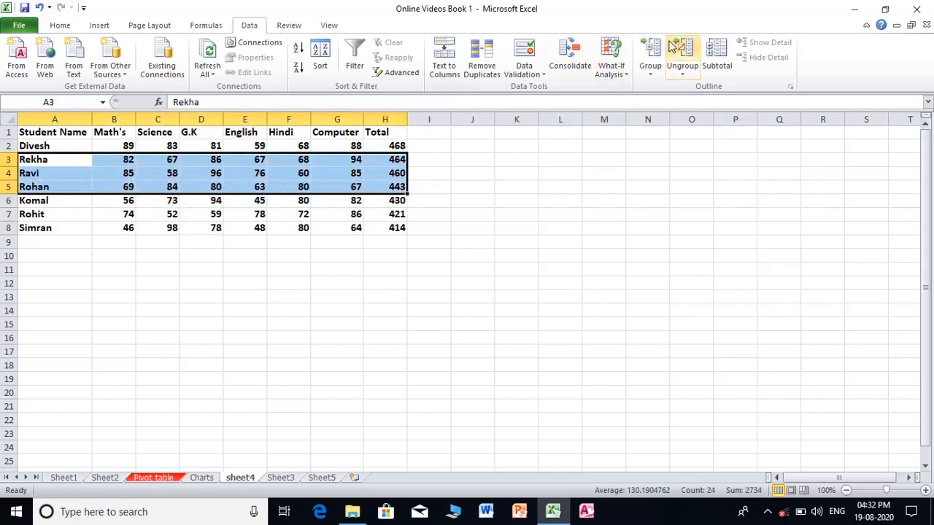
left_click(652, 53)
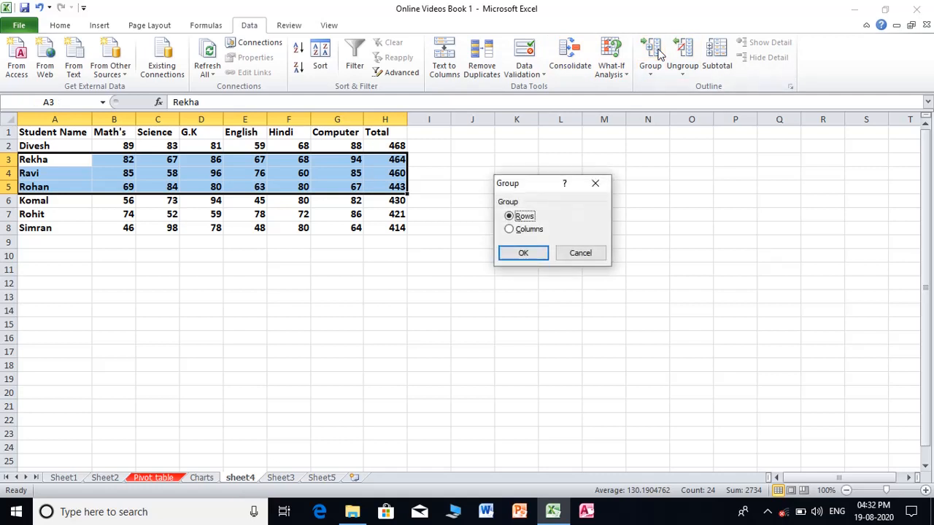
left_click(523, 253)
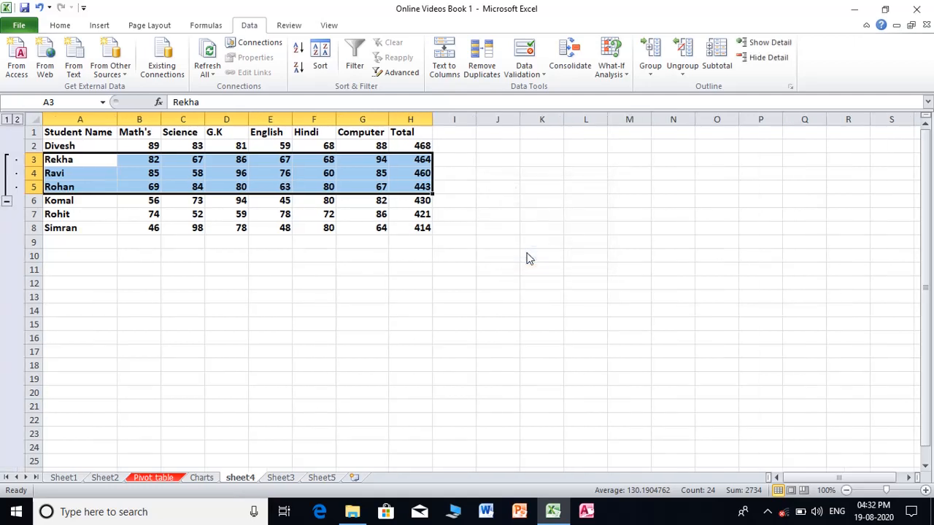
Collapse and expand the grouped rows 3 to 5, first from the outline itself and again with Hide Detail and Show Detail.
left_click(7, 204)
left_click(7, 160)
left_click(768, 62)
left_click(766, 45)
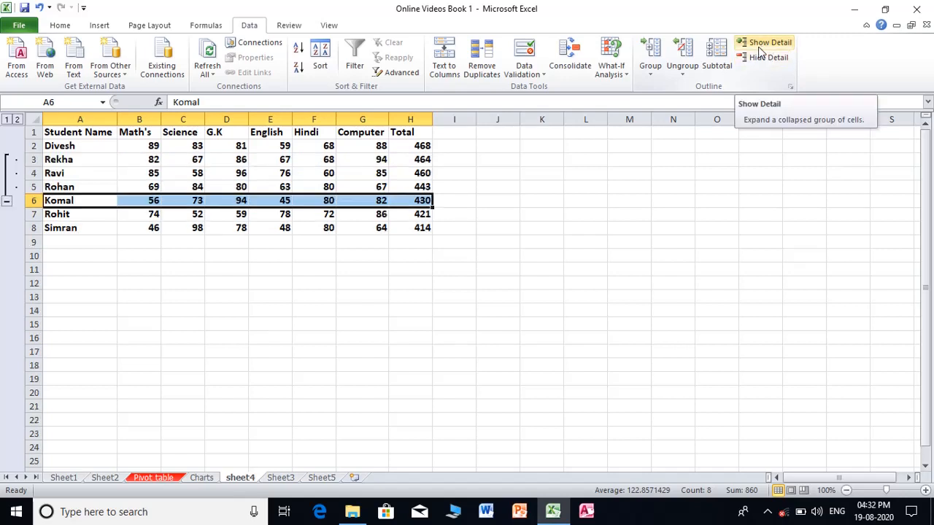
Ungroup rows 3 to 6 of the marks table by rows.
left_click_drag(60, 159, 403, 200)
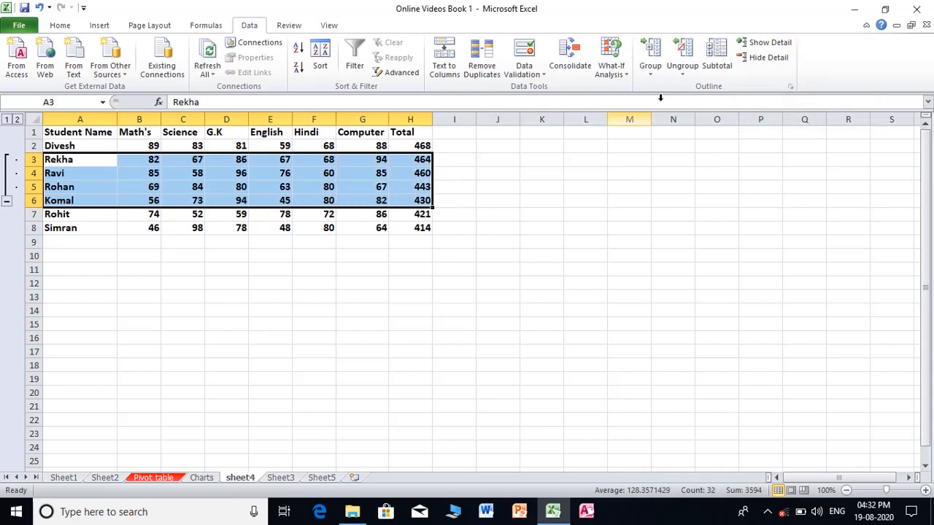
left_click(689, 66)
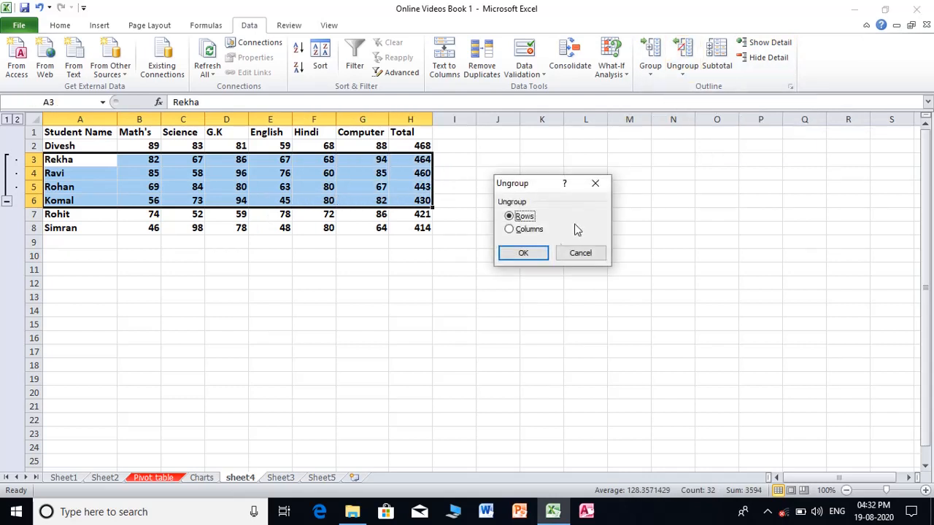
left_click(523, 252)
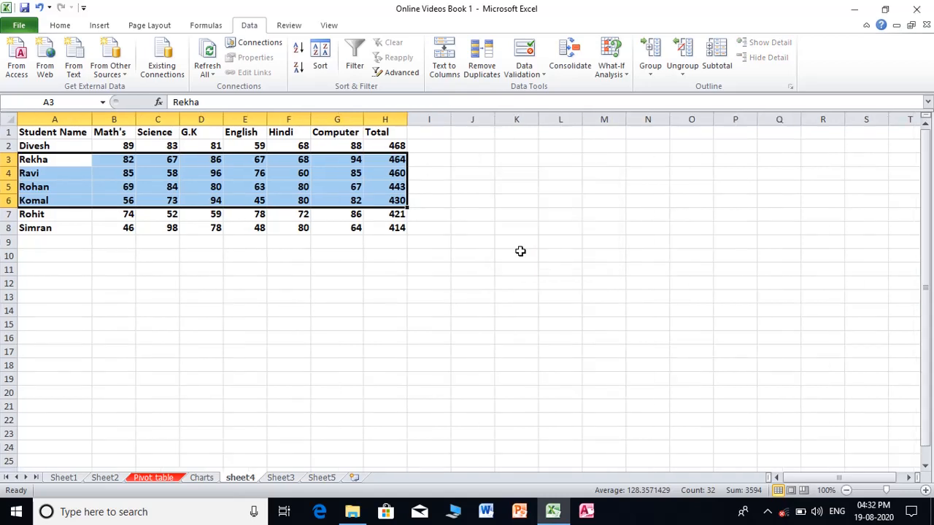
left_click(513, 227)
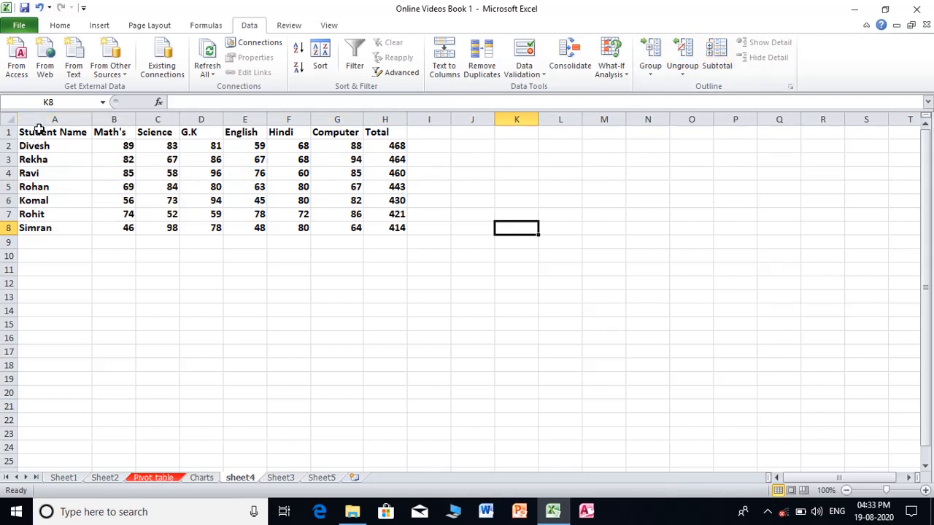
Subtotal A1:H8 at each change in Student Name with the Sum function, adding subtotals to G.K and Total but not English.
left_click_drag(37, 134, 394, 232)
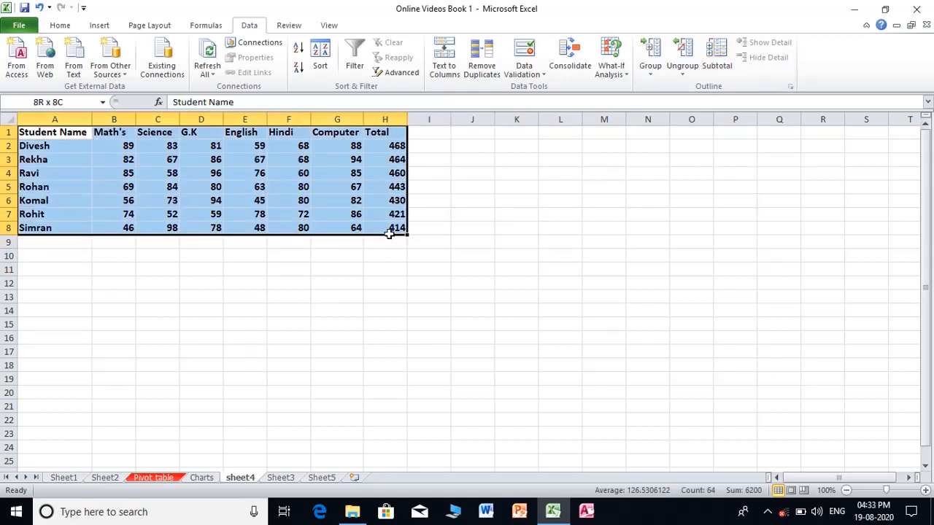
left_click(717, 55)
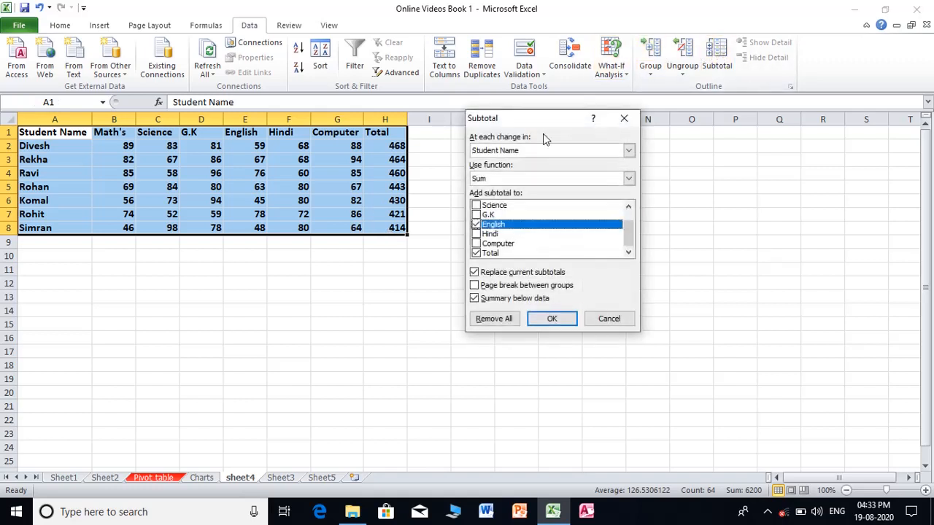
left_click_drag(537, 123, 411, 233)
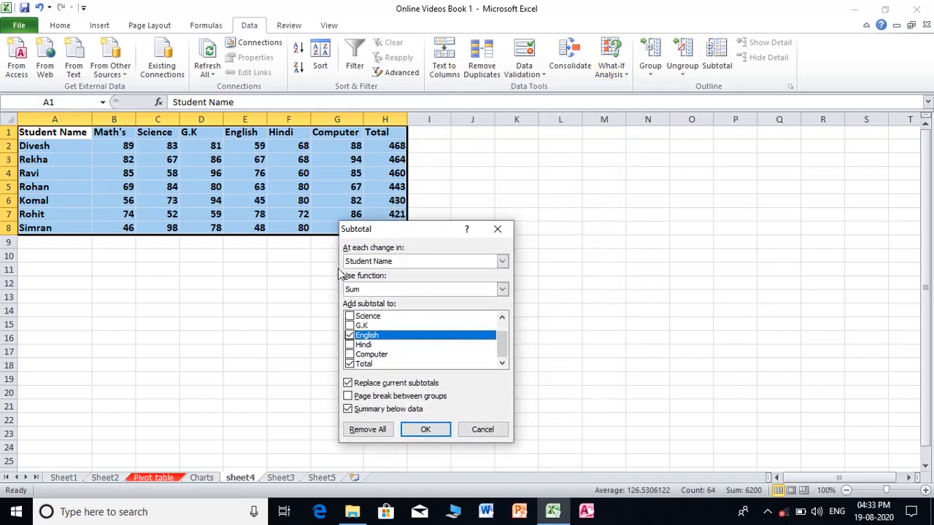
left_click(503, 289)
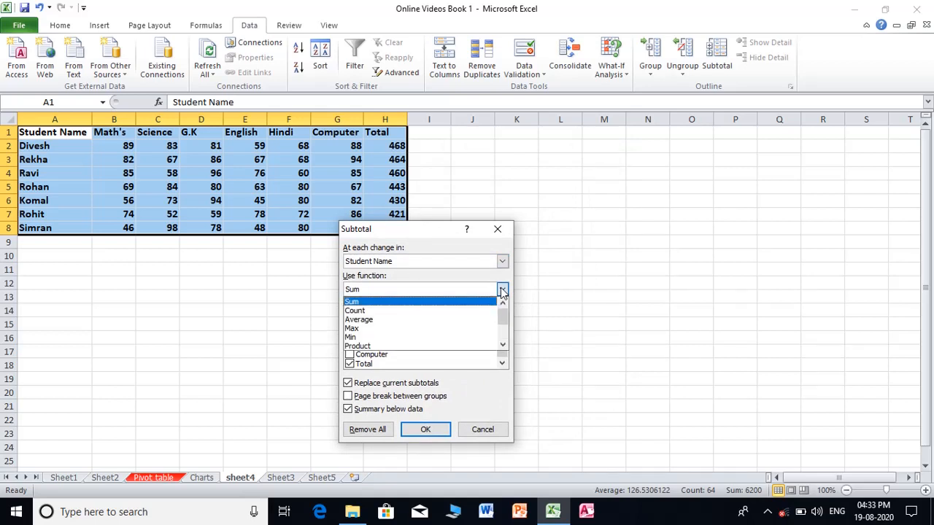
left_click(502, 289)
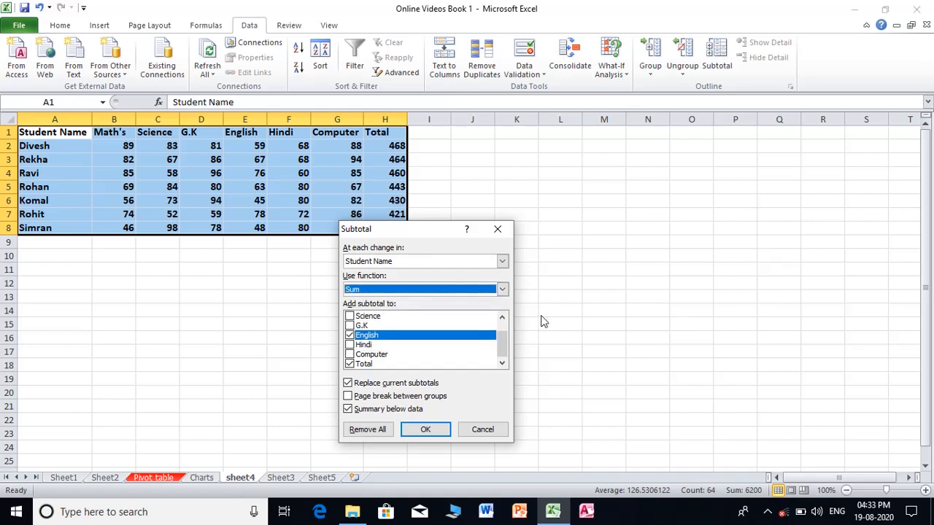
left_click(349, 337)
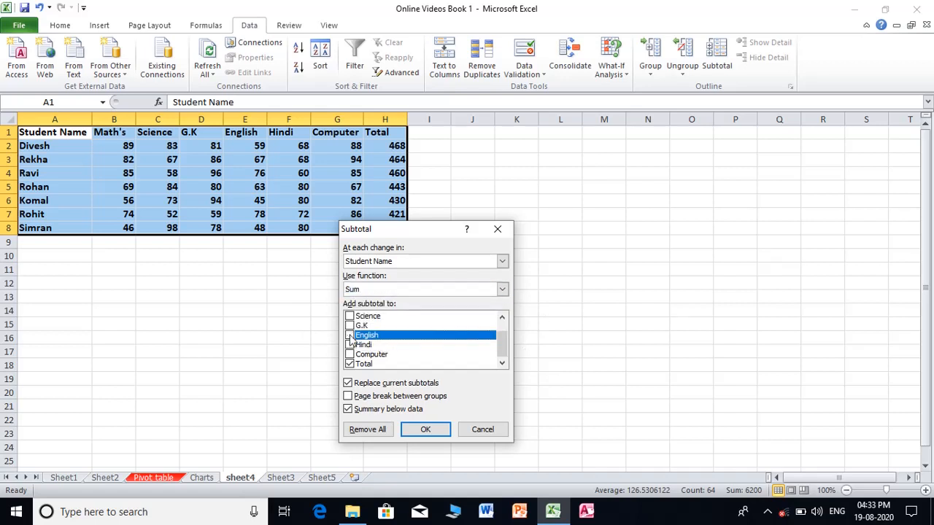
left_click(351, 326)
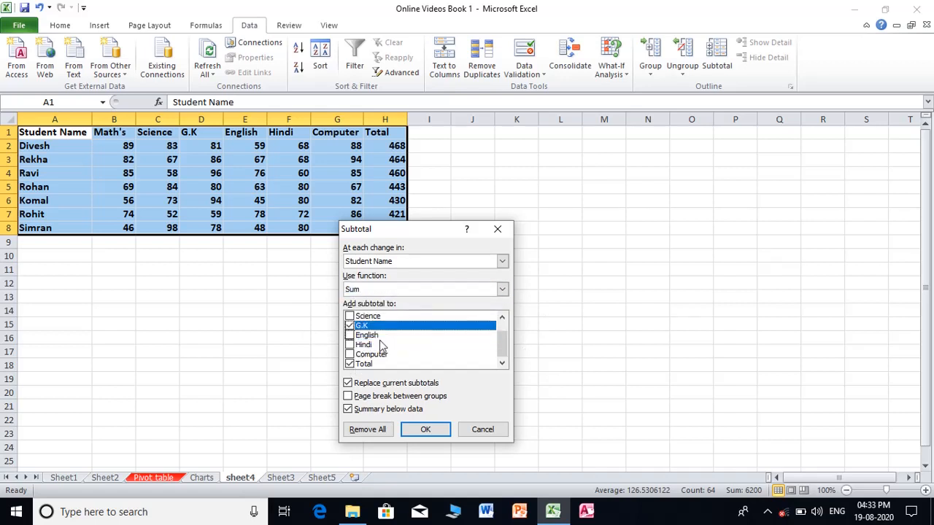
left_click(419, 430)
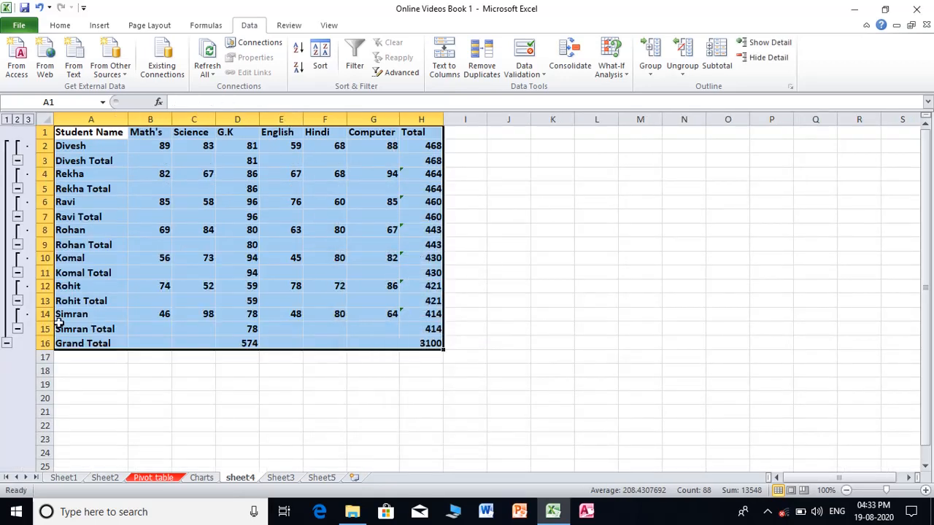
Remove all subtotals from the marks table.
left_click(717, 55)
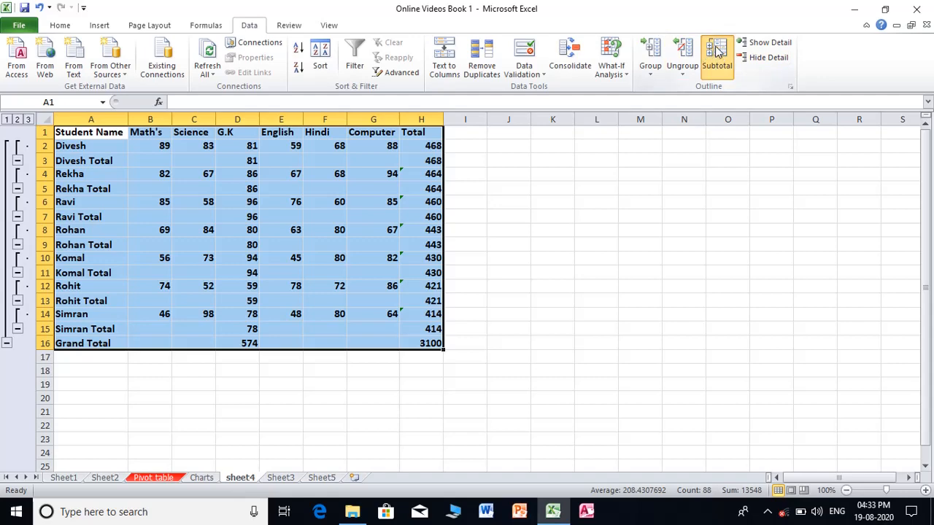
left_click(367, 429)
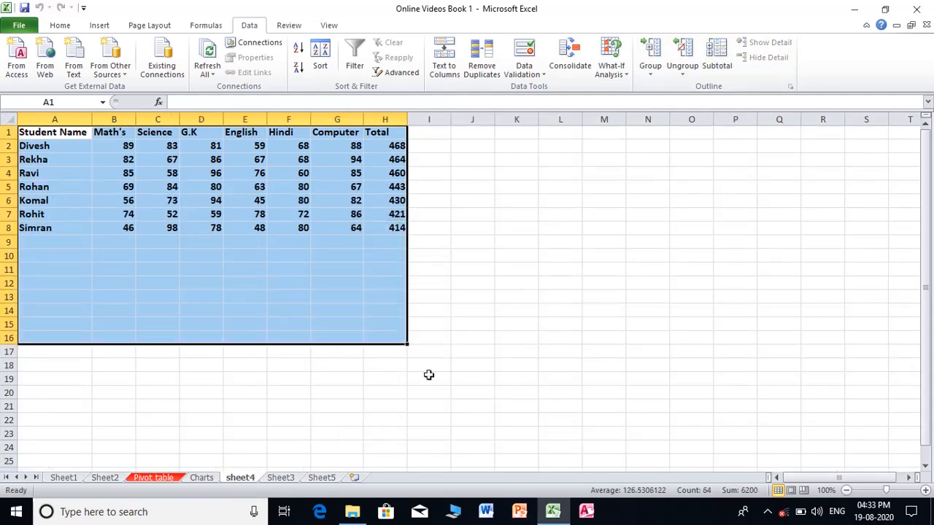
left_click(516, 296)
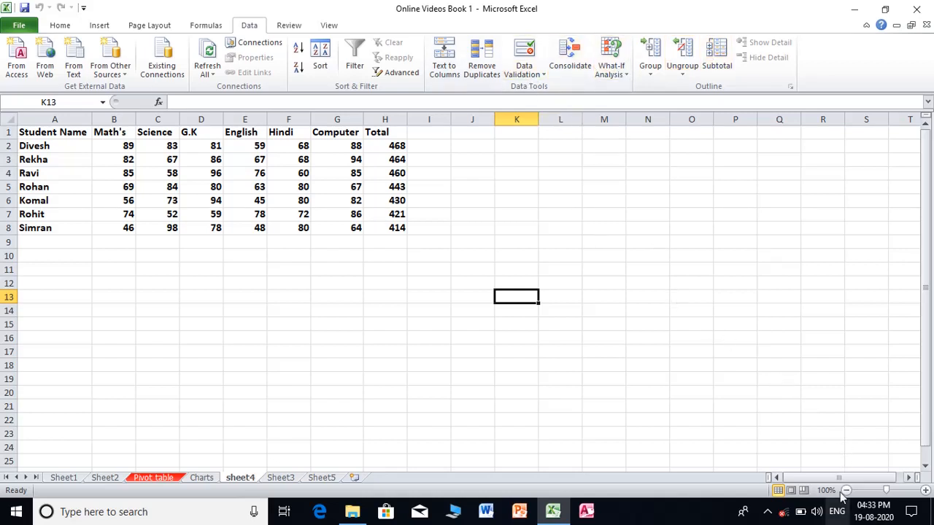
left_click(767, 512)
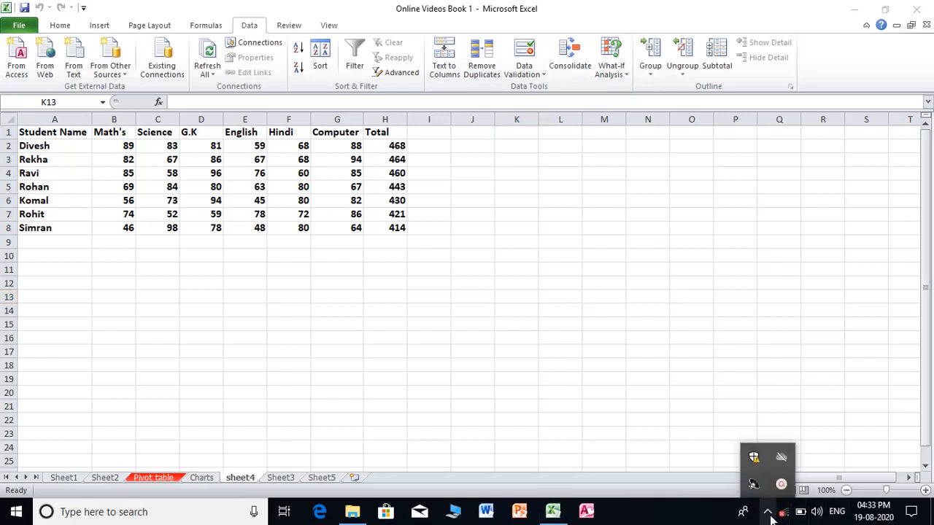